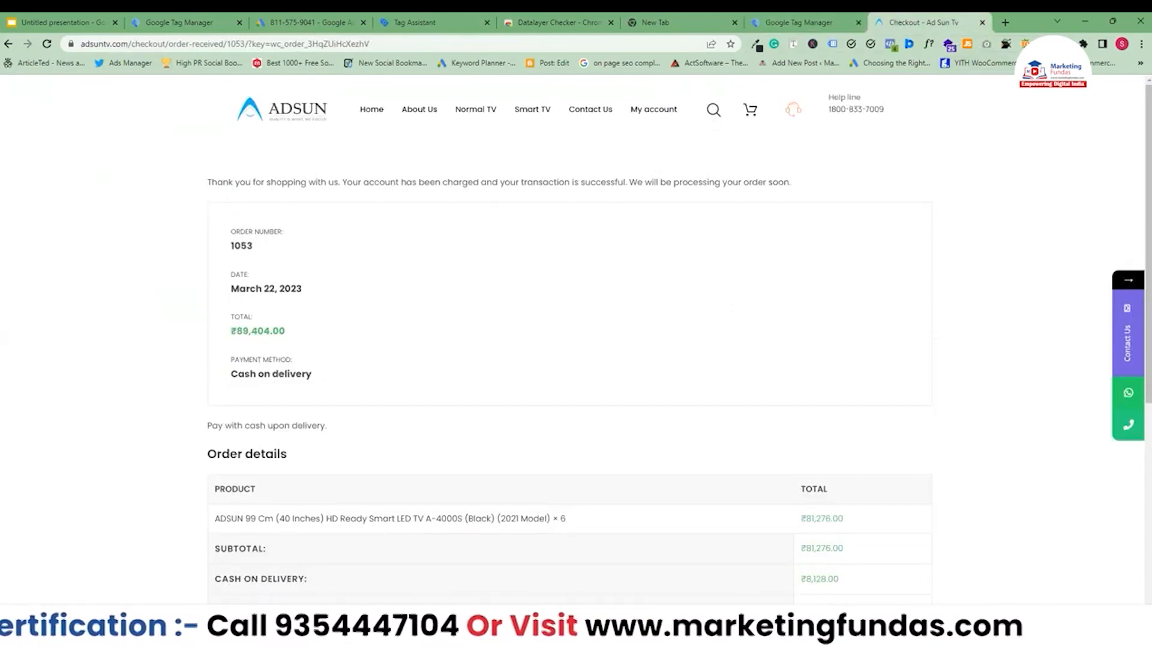
Open the data layer checker on the order-received page and copy the currency code key from the gtm4wp.orderCompletedEEC event.
click(1063, 43)
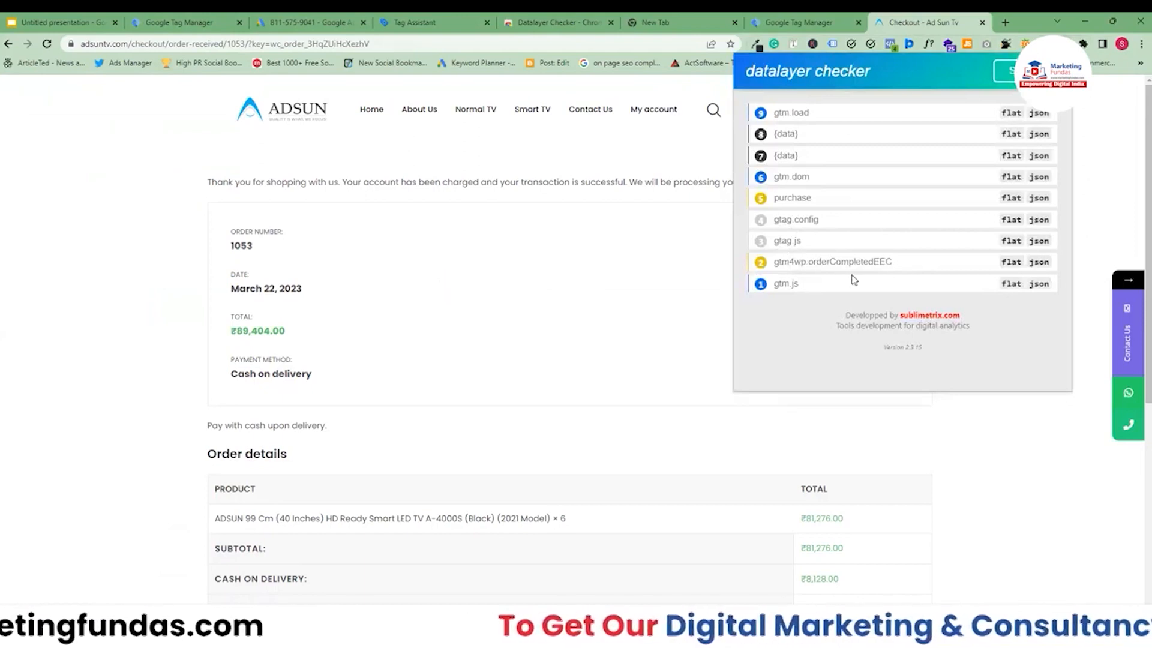
click(822, 266)
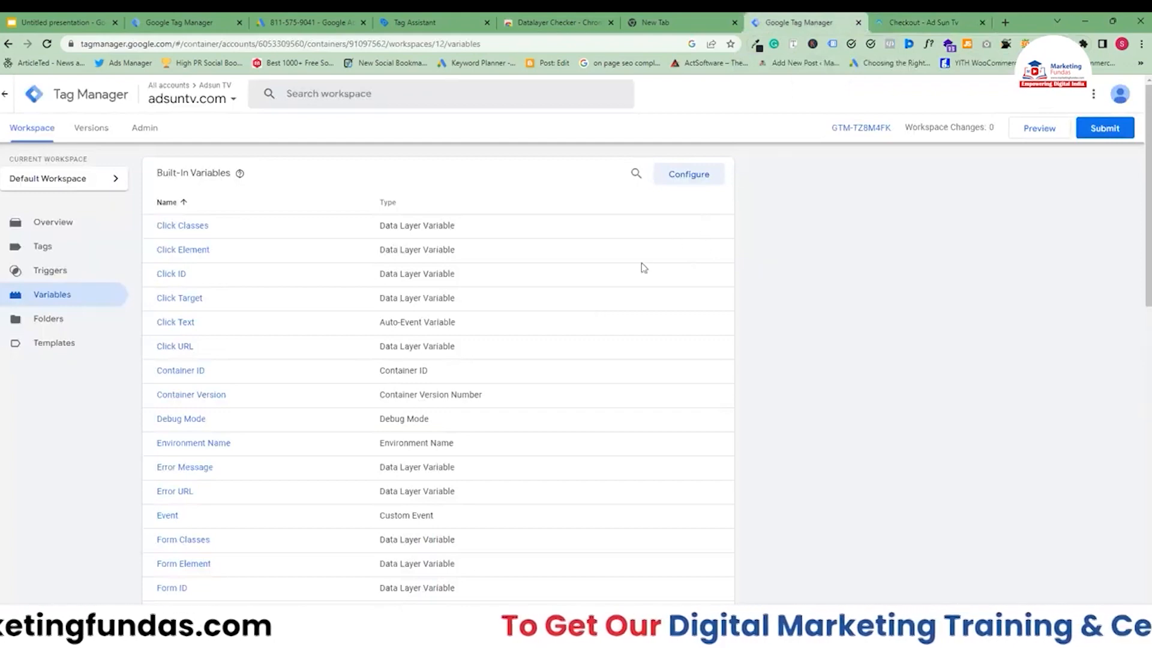
Review the built-in variables list and the Configure Built-In Variables panel.
scroll(779, 414, down, 5)
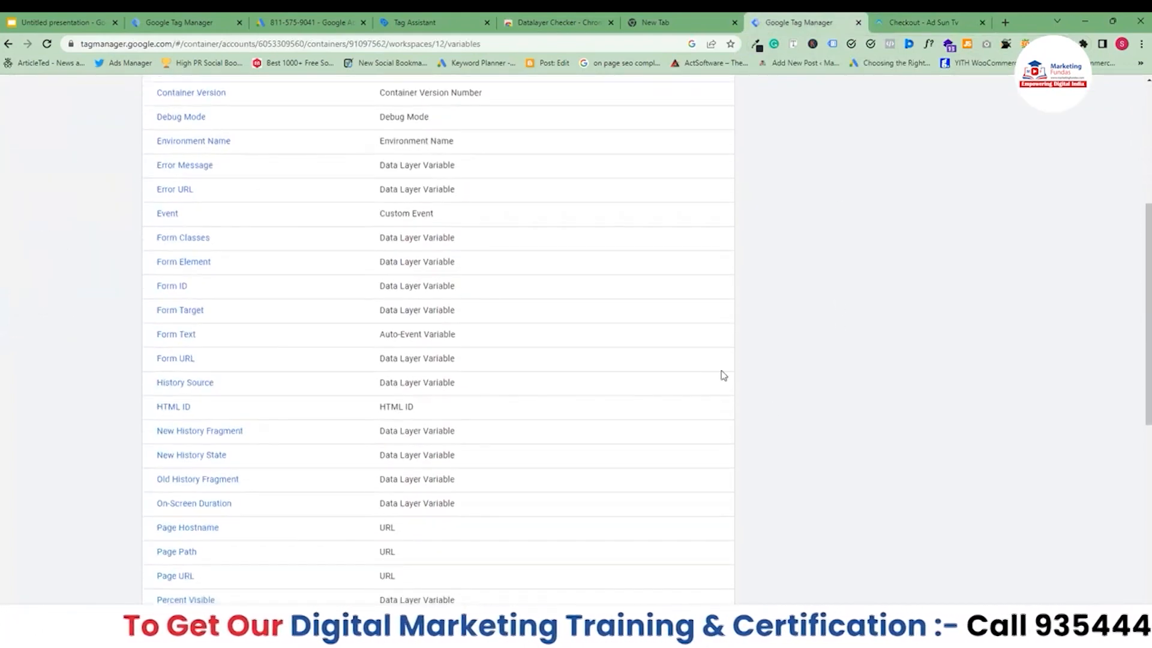
scroll(1134, 336, up, 5)
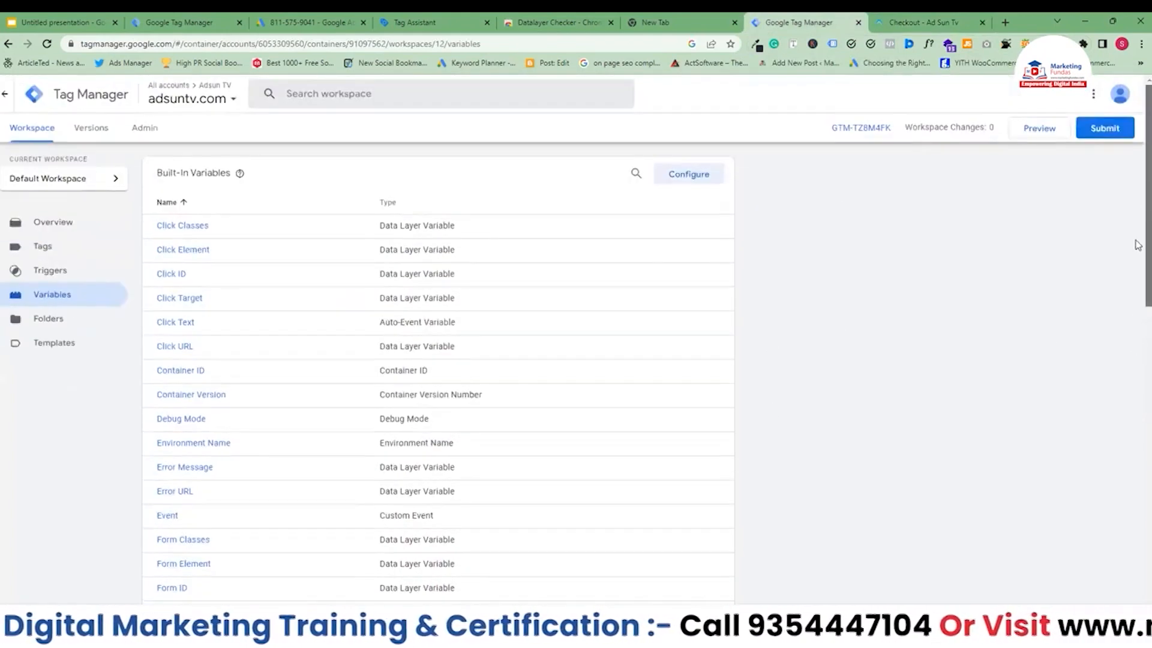
click(679, 179)
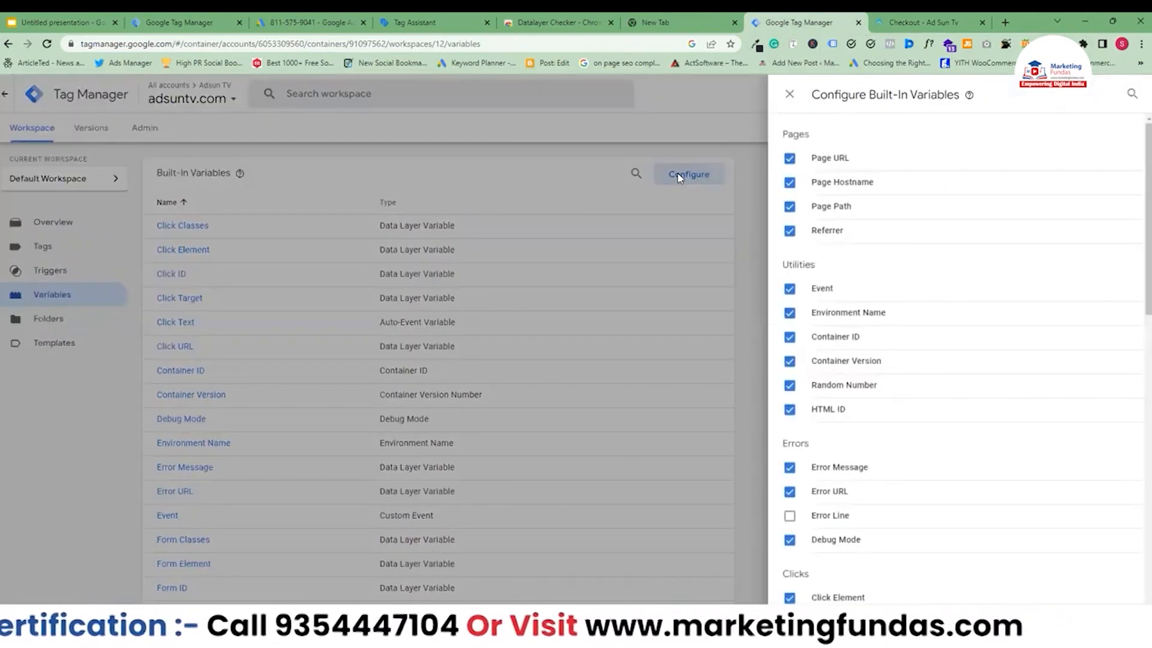
scroll(936, 282, down, 8)
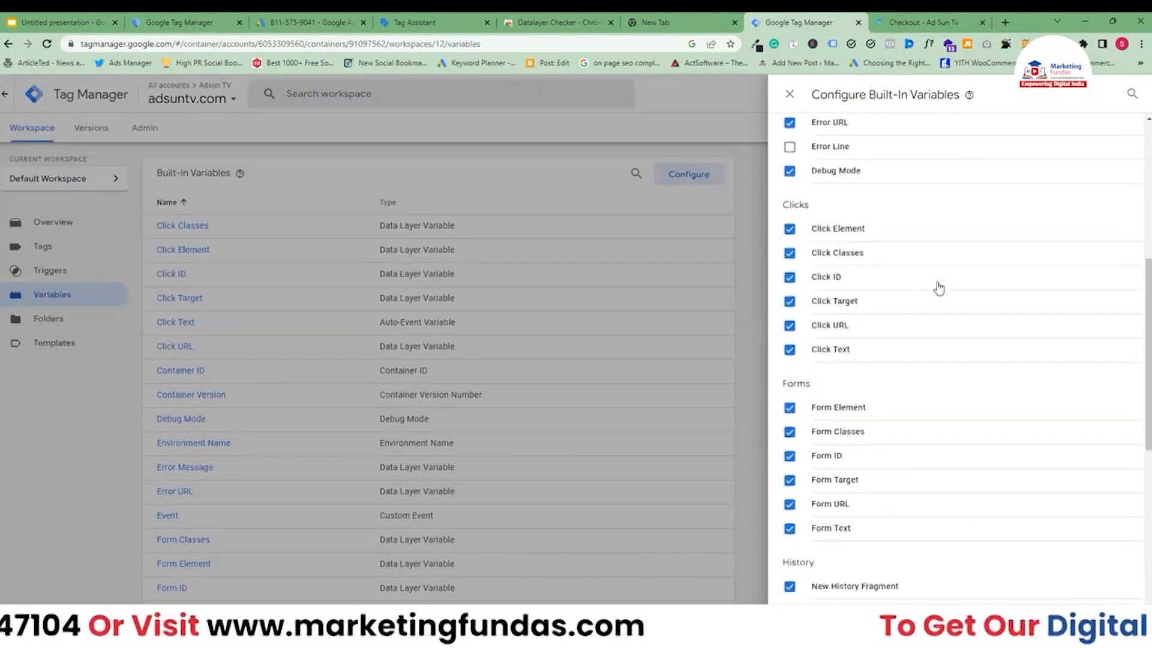
scroll(900, 288, up, 1)
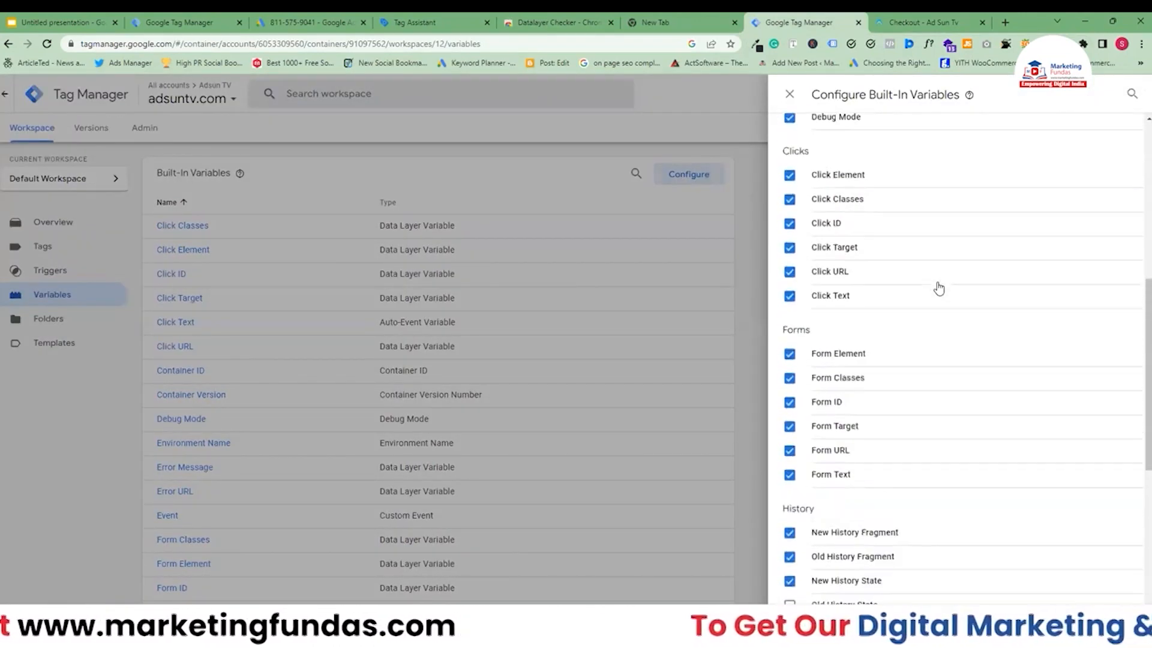
click(790, 94)
Create a new user-defined Data Layer Variable with the variable name ecommerce.currencyCode.
scroll(737, 336, down, 12)
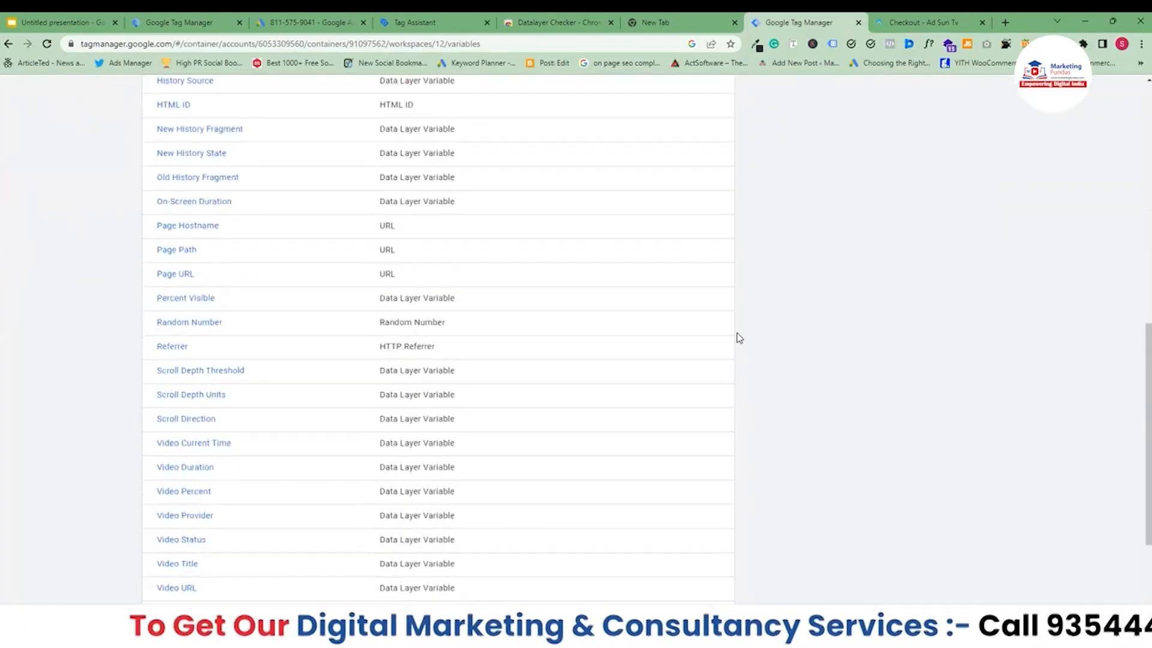
click(708, 454)
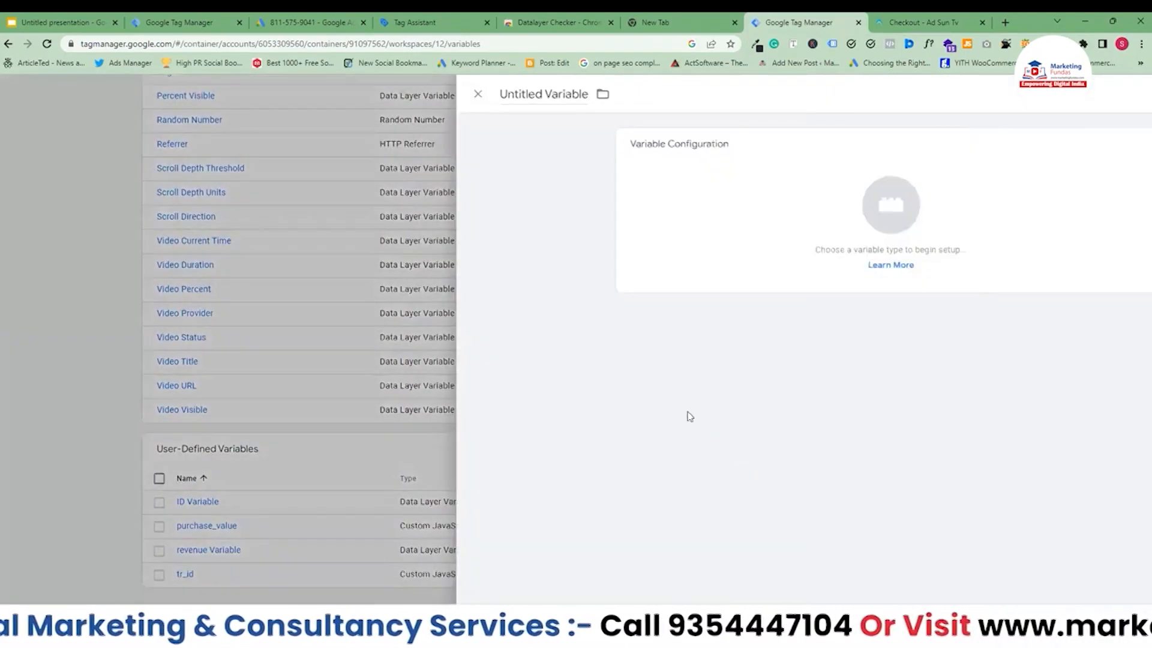
click(636, 214)
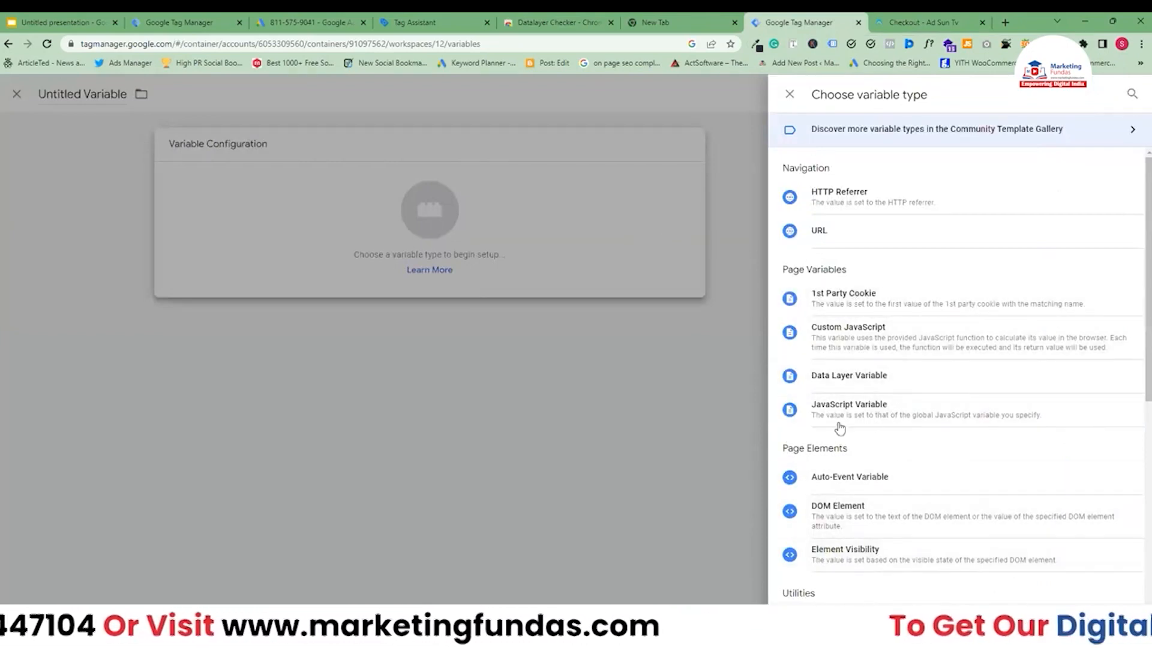
click(842, 386)
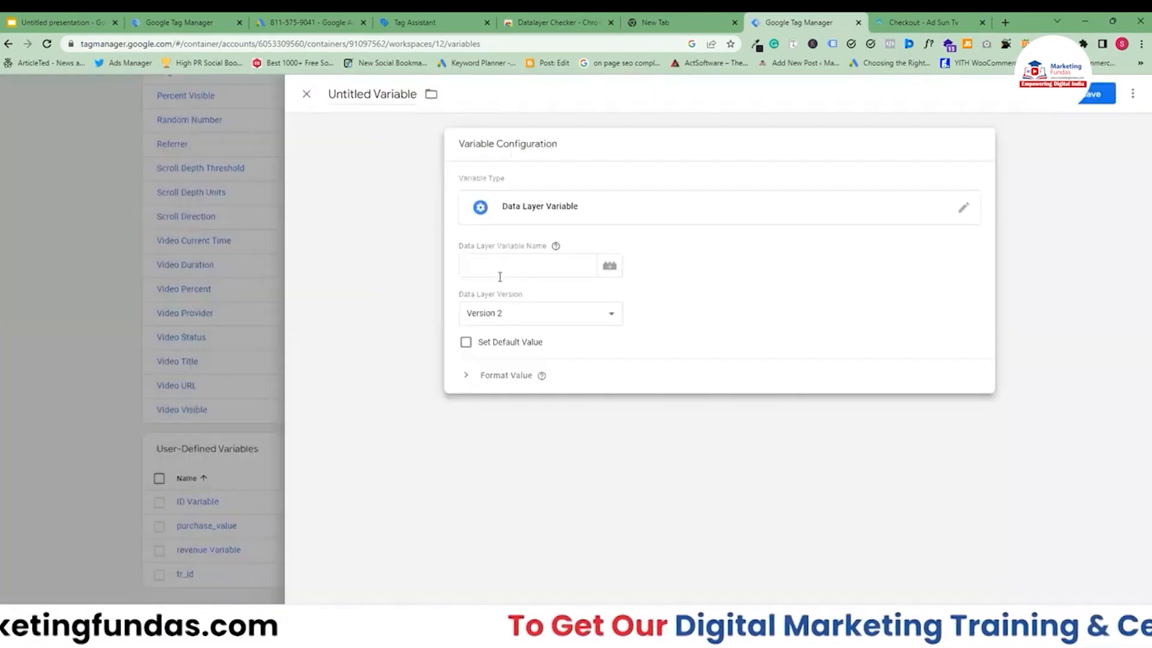
click(498, 269)
text(ecommerce.currencyCode)
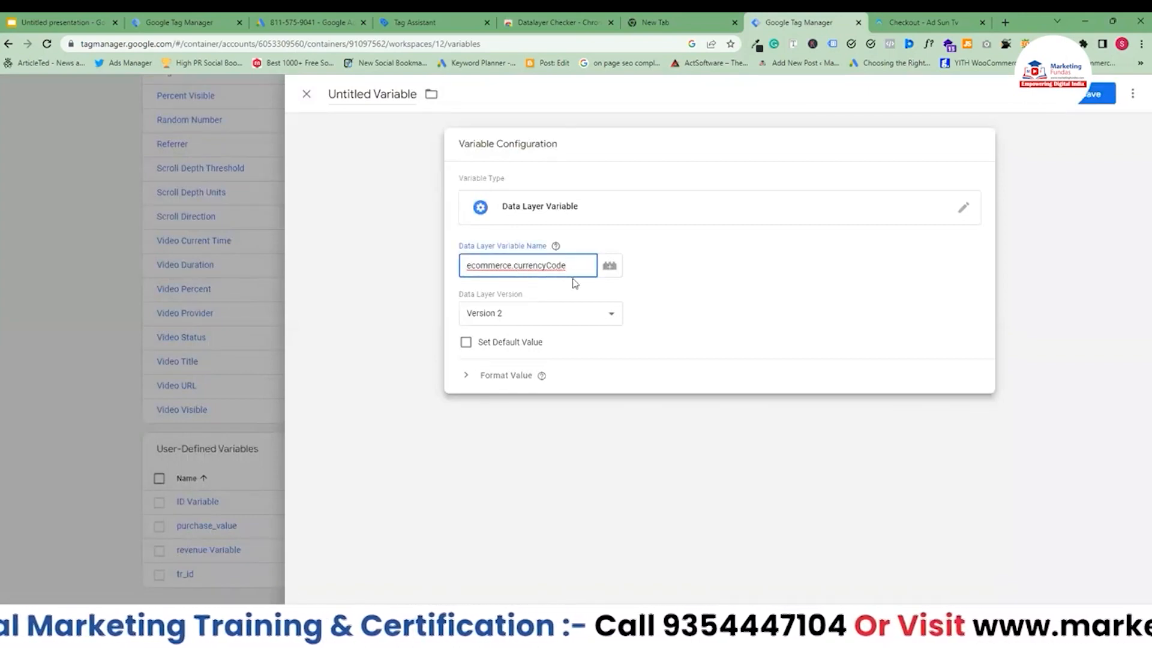
Name the variable "currencyCode Variable DEMO" and save it.
click(358, 99)
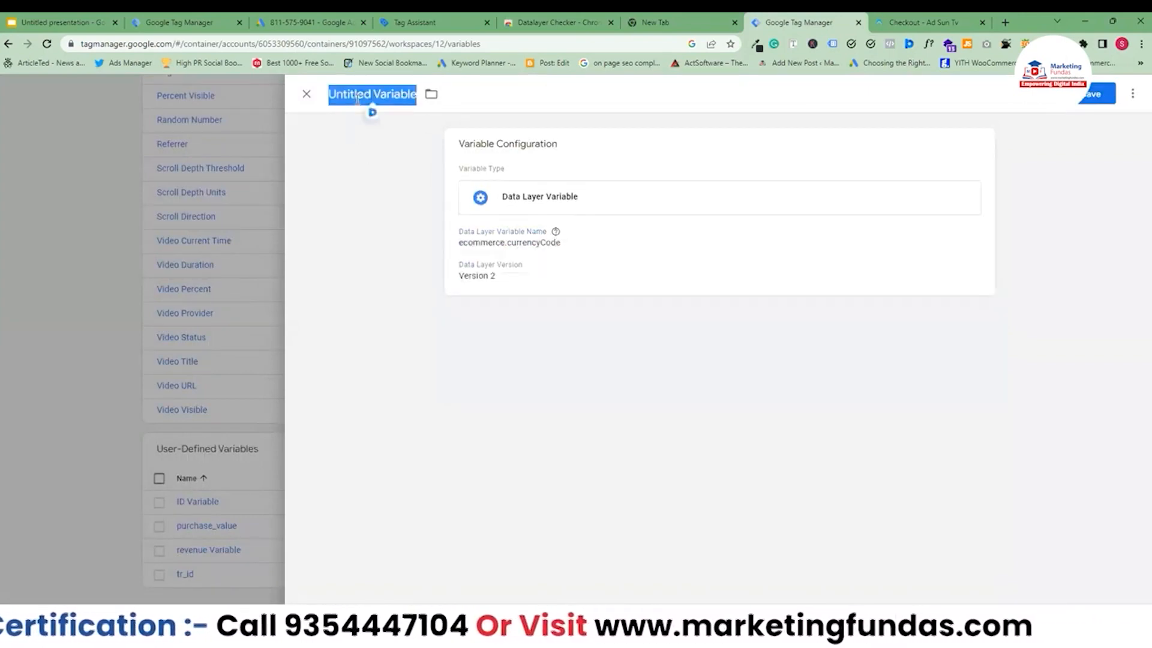
click(554, 205)
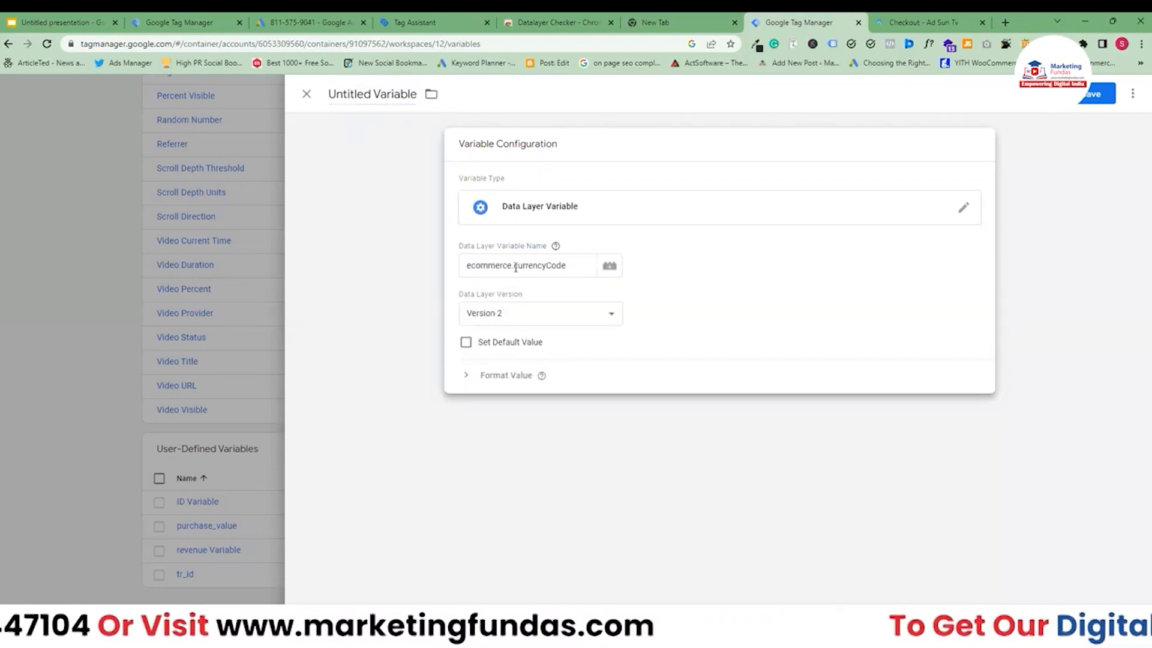
drag(514, 266, 568, 266)
key(ctrl+c)
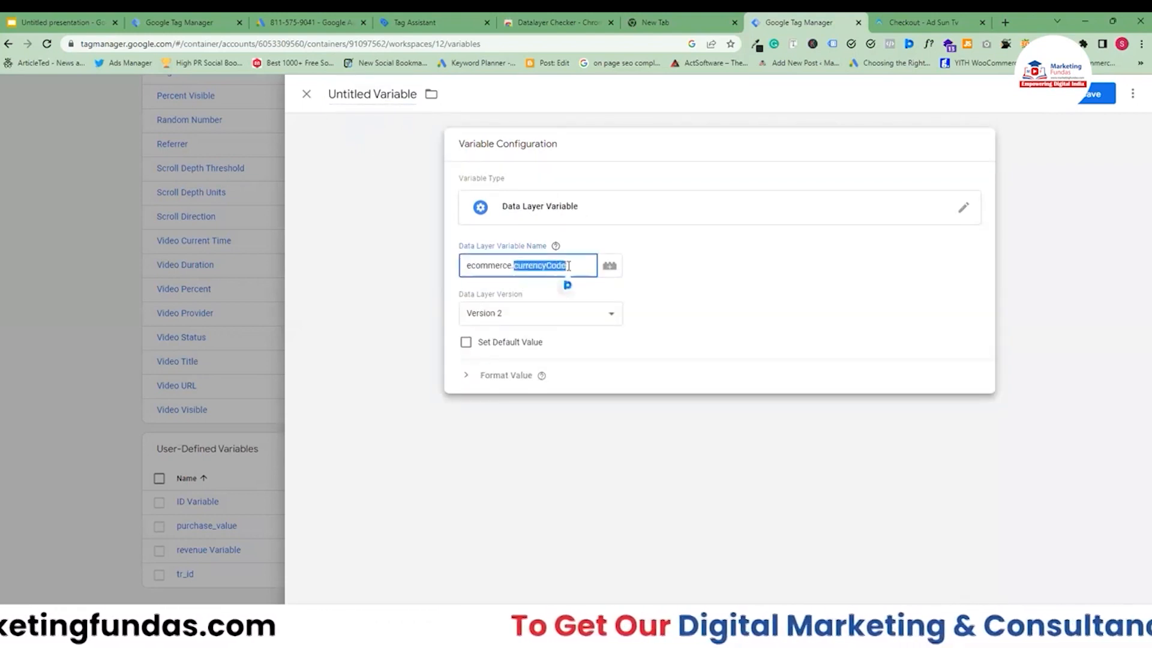
click(339, 93)
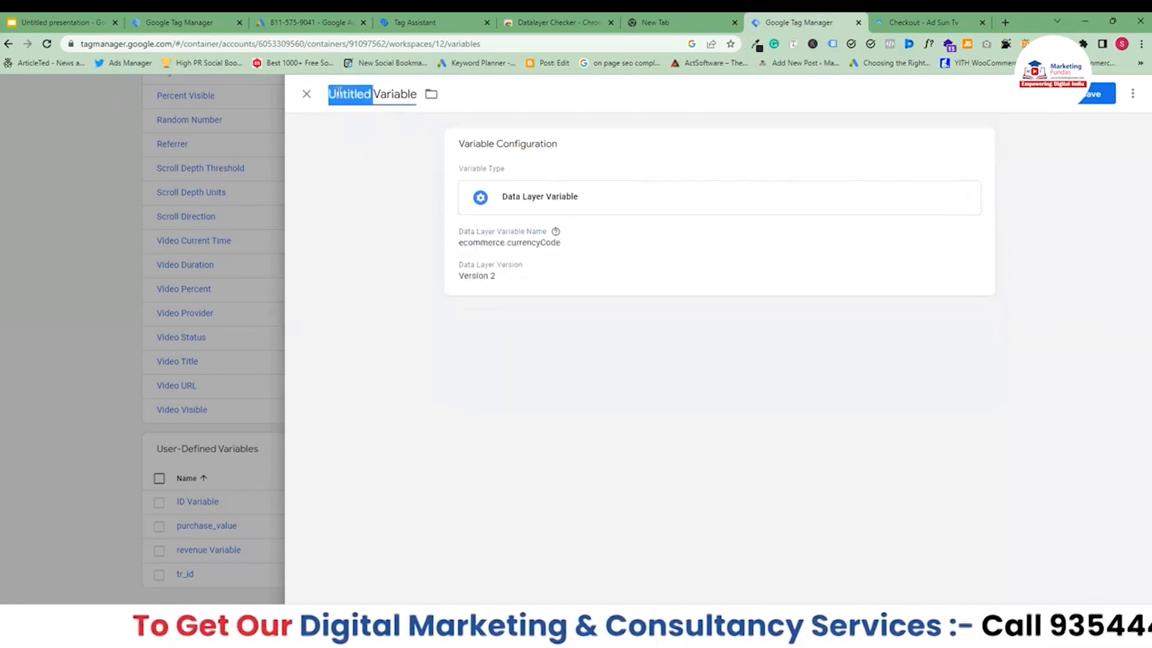
click(339, 94)
double_click(340, 93)
key(ctrl+v)
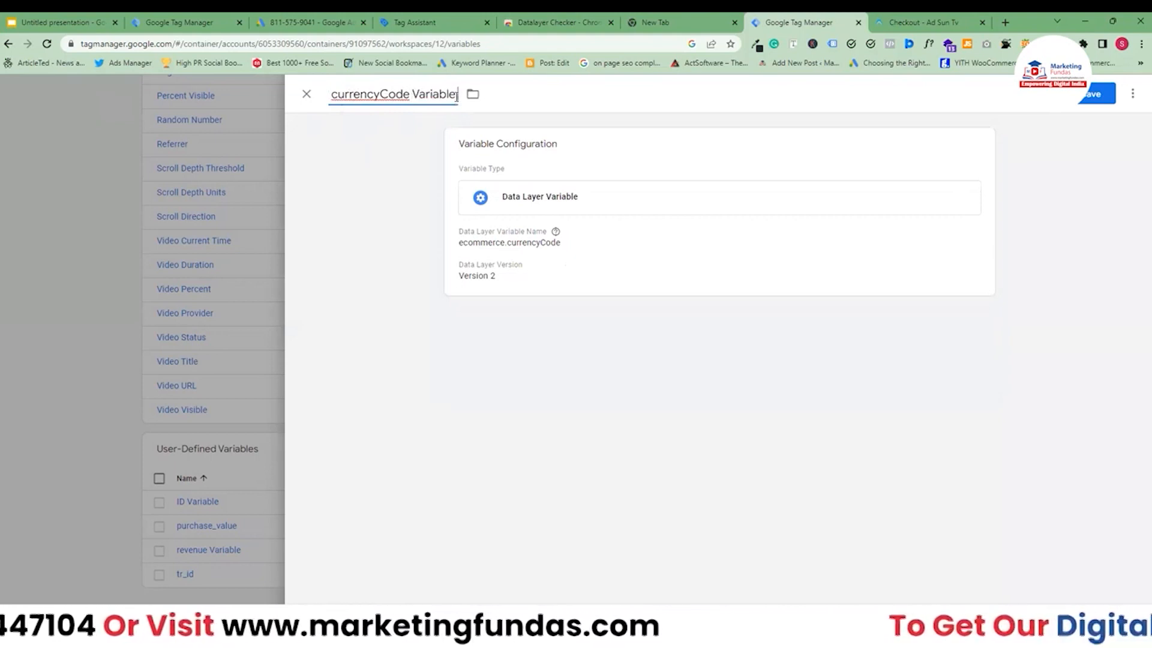
text(DE<)
key(BackSpace)
key(BackSpace)
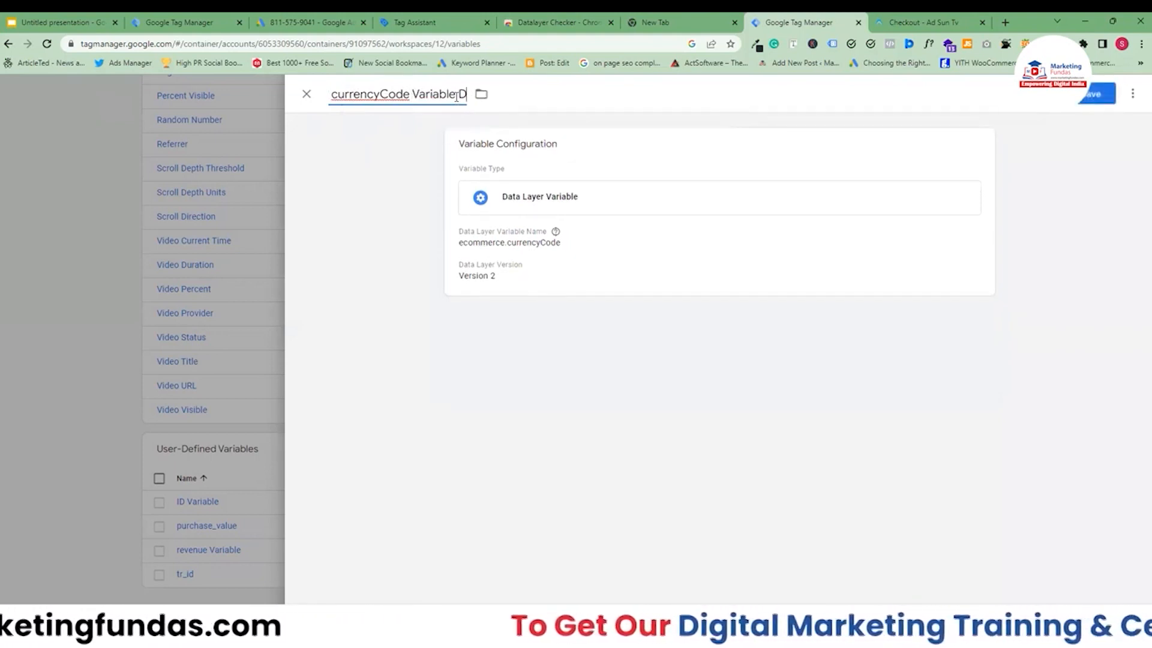
key(BackSpace)
text(DEMO)
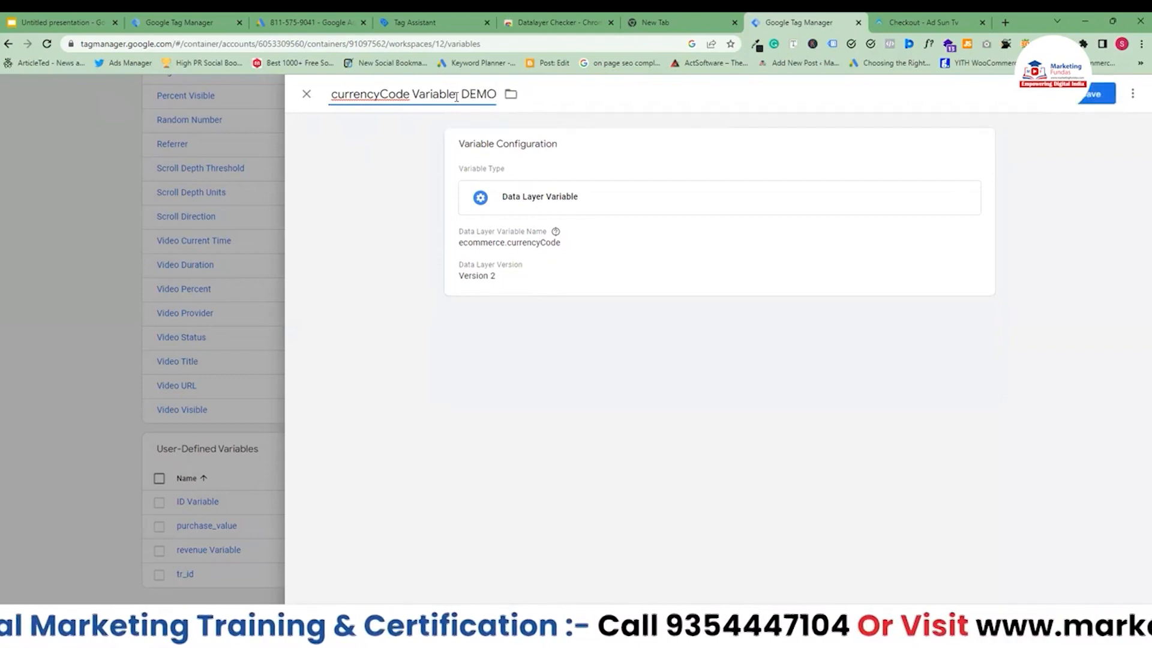
click(1087, 98)
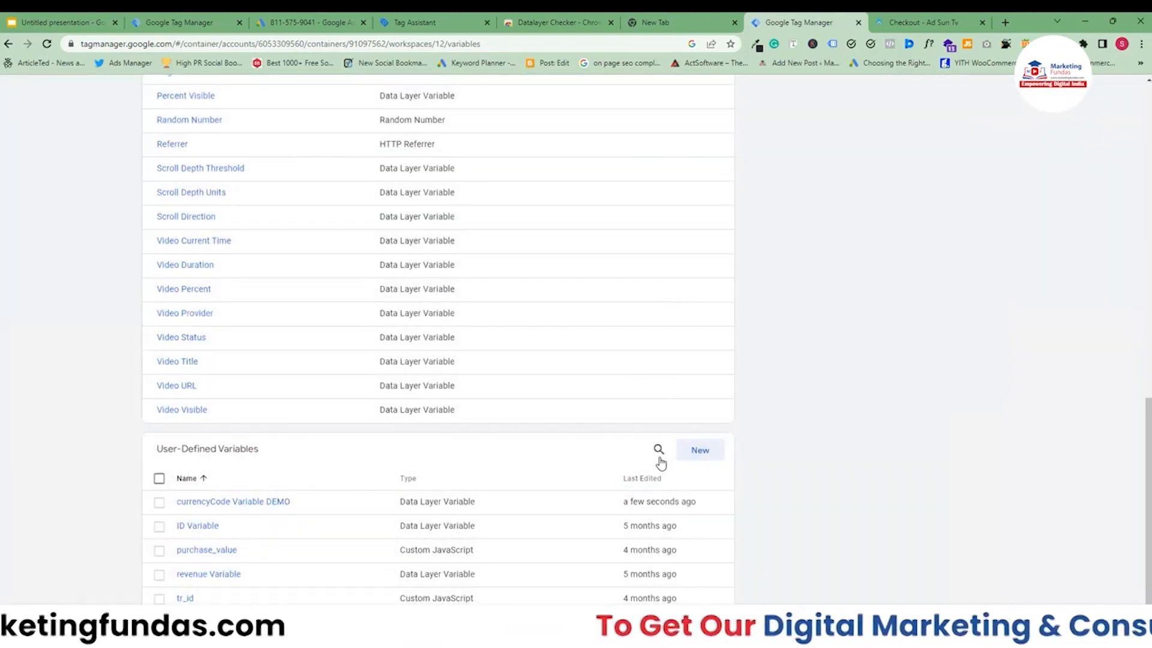
Start another new user-defined variable of type Data Layer Variable.
click(700, 451)
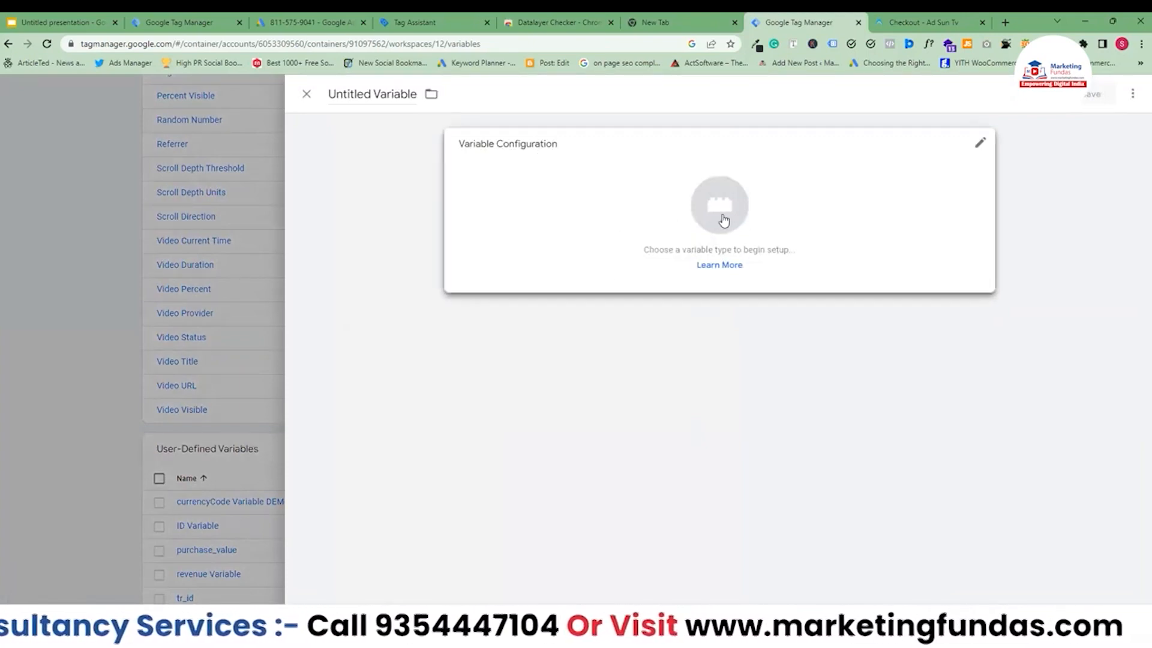
click(689, 206)
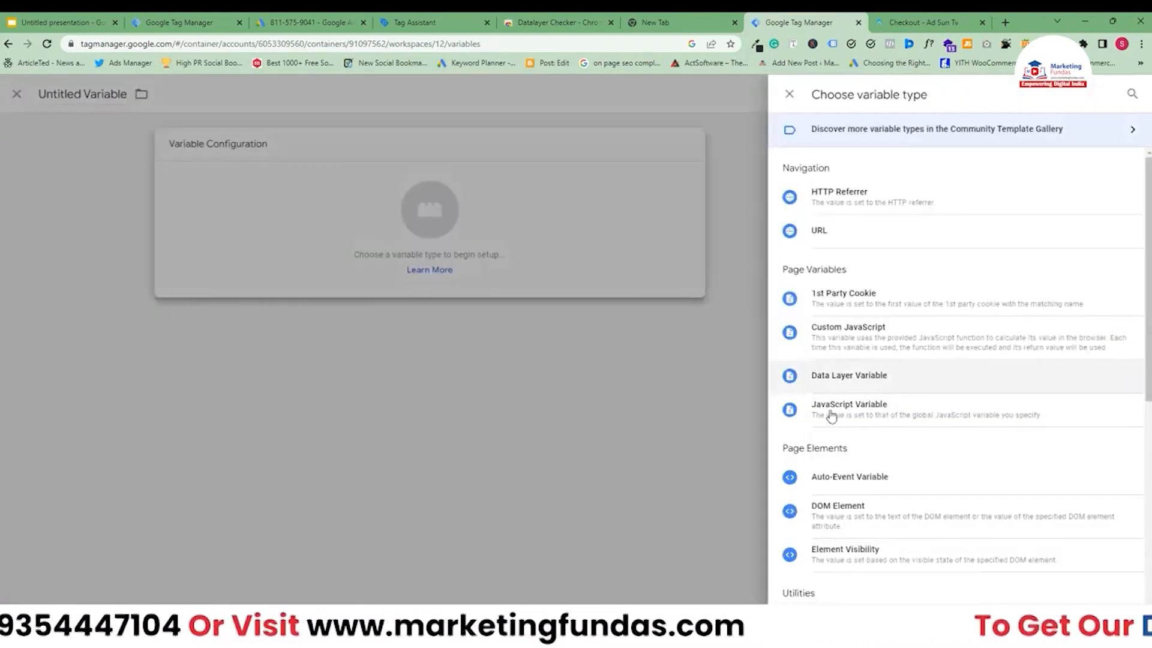
click(842, 378)
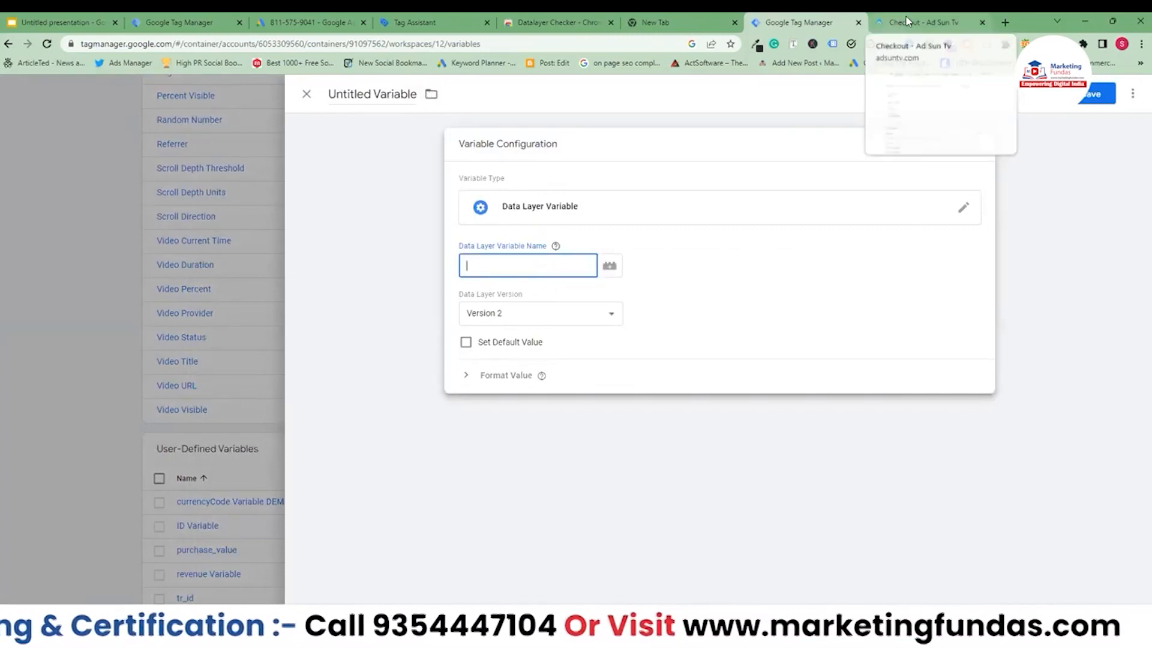
Browse the keys of the gtm4wp.orderCompletedEEC event in the data layer checker on the checkout page.
click(927, 22)
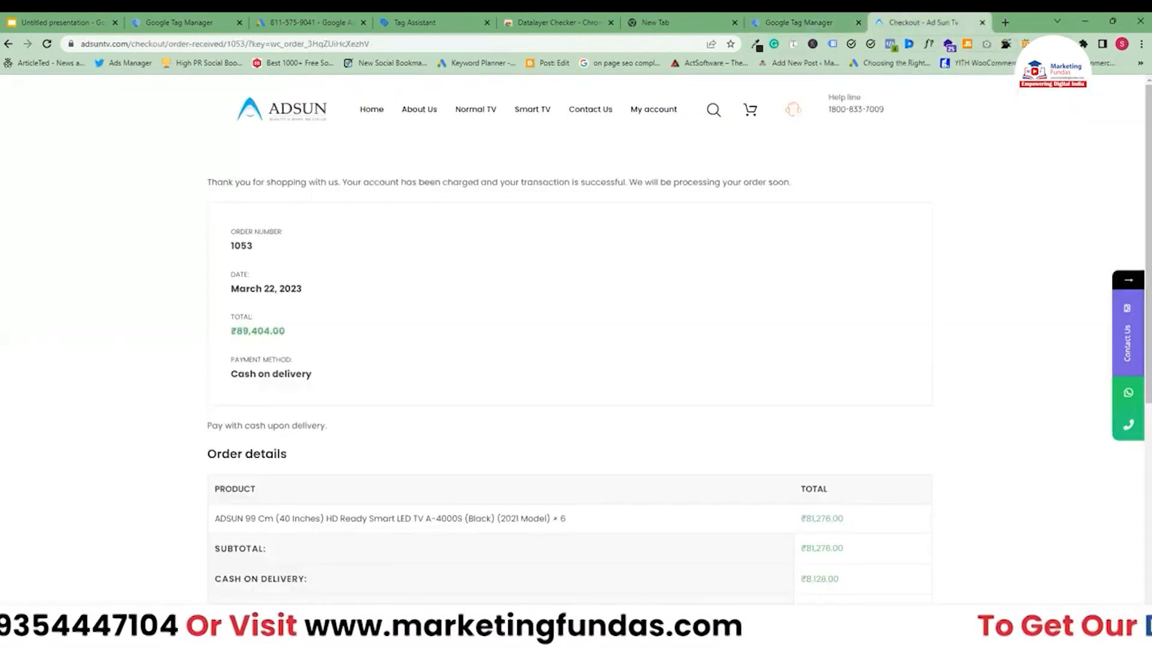
click(1064, 44)
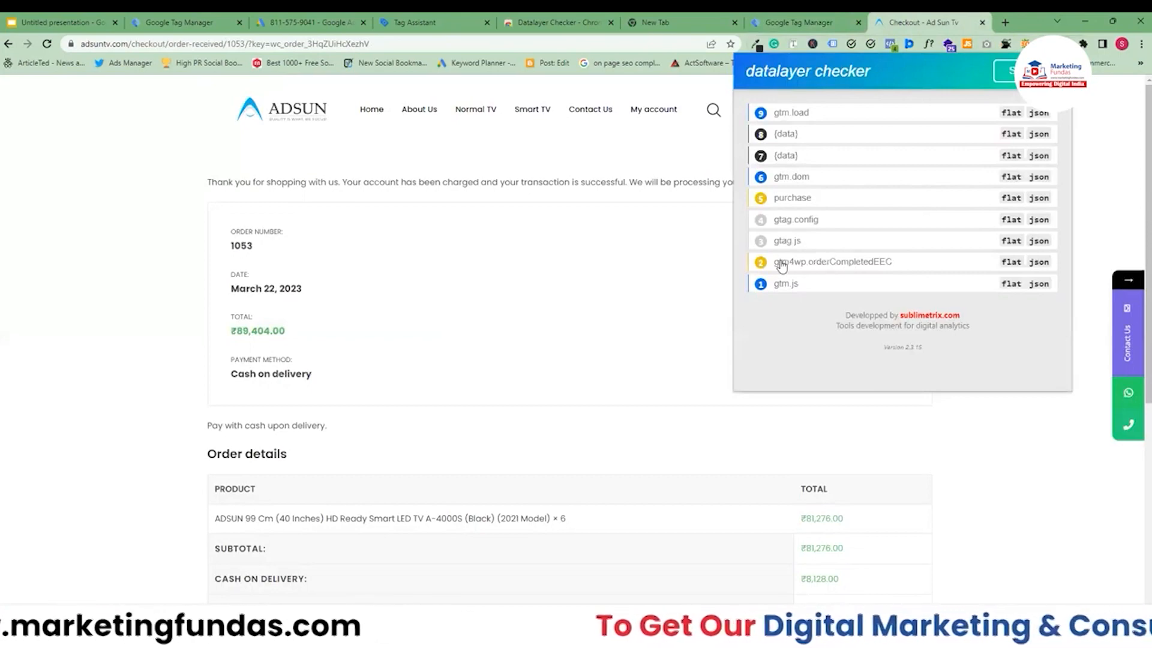
click(818, 267)
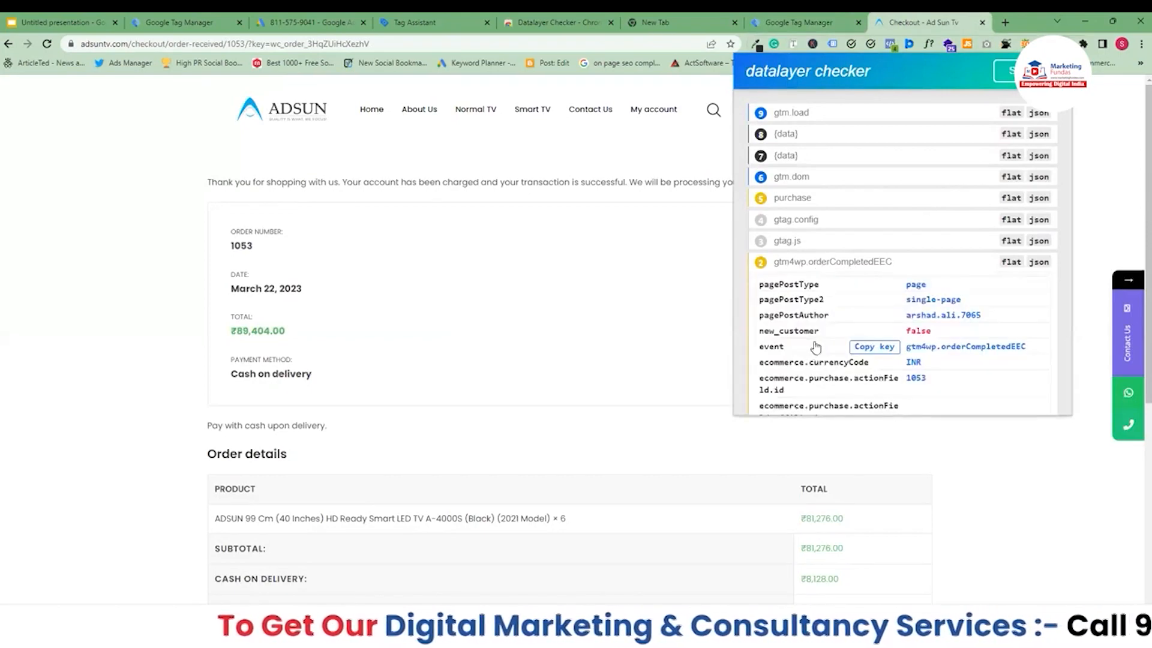
scroll(835, 407, down, 1)
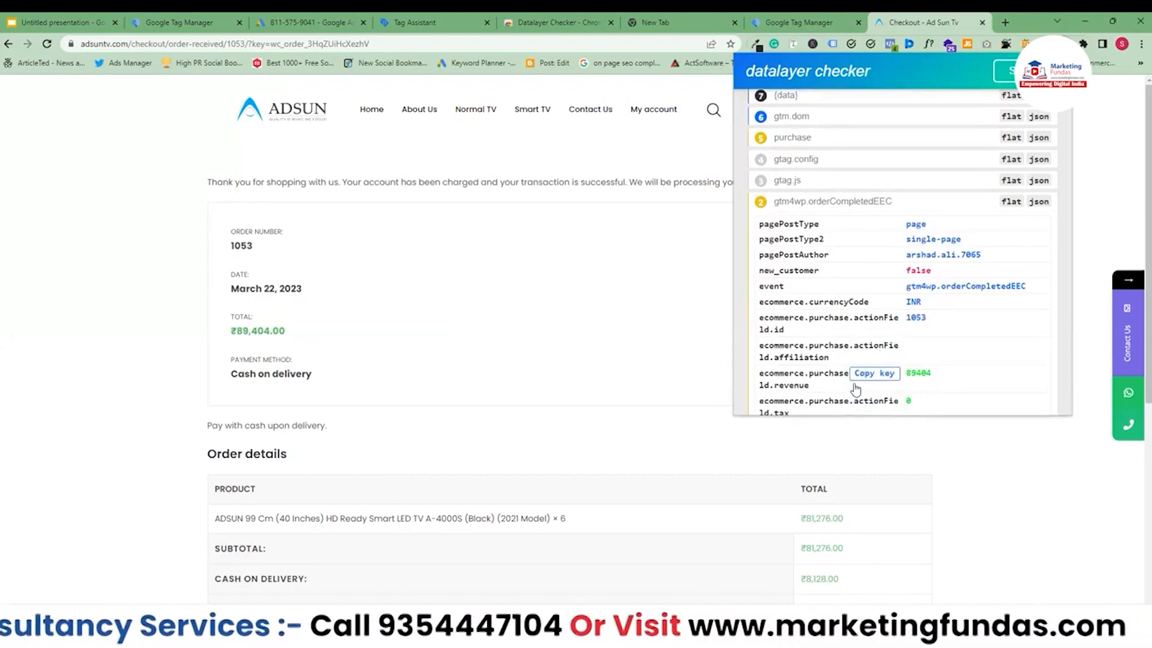
scroll(844, 363, down, 1)
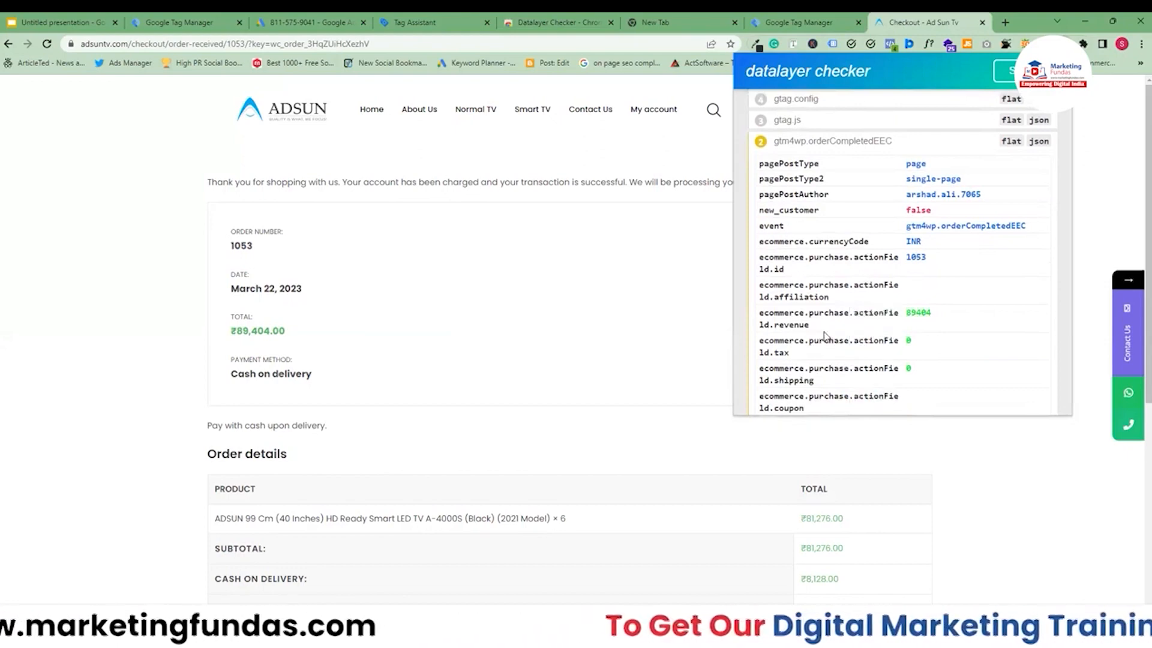
scroll(831, 347, up, 1)
scroll(828, 339, down, 1)
scroll(825, 336, down, 2)
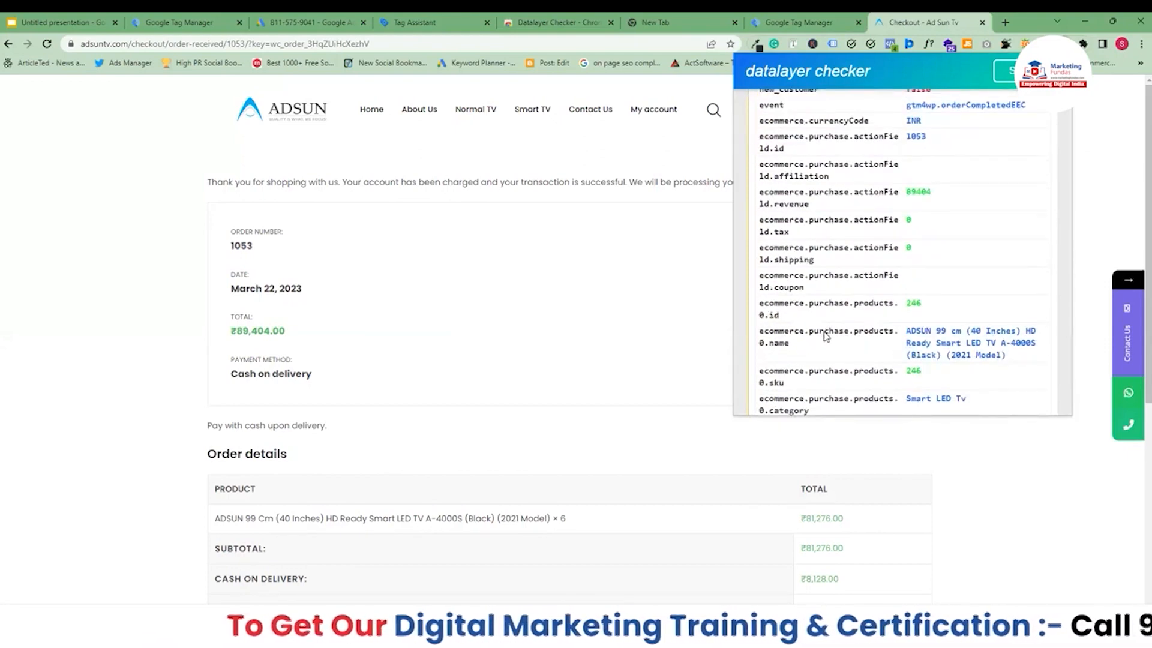
scroll(825, 336, down, 1)
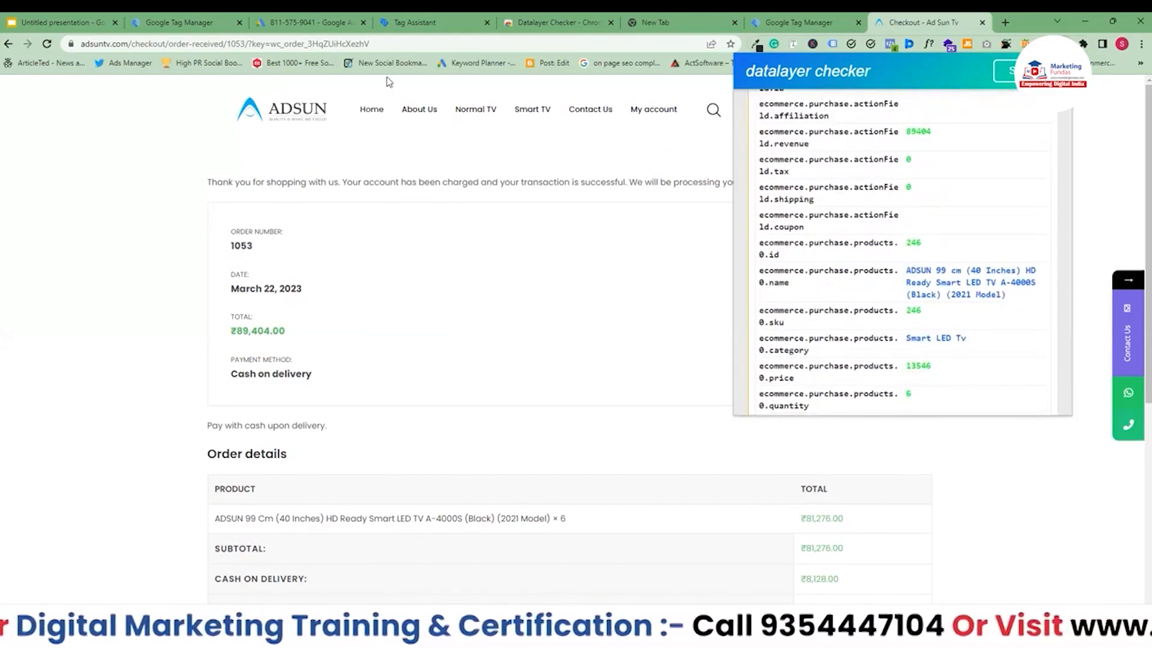
Review the orderCompletedEEC data layer, copy the ecommerce.purchase.actionField.id key from the data layer checker, and paste it as the Data Layer Variable Name.
click(182, 25)
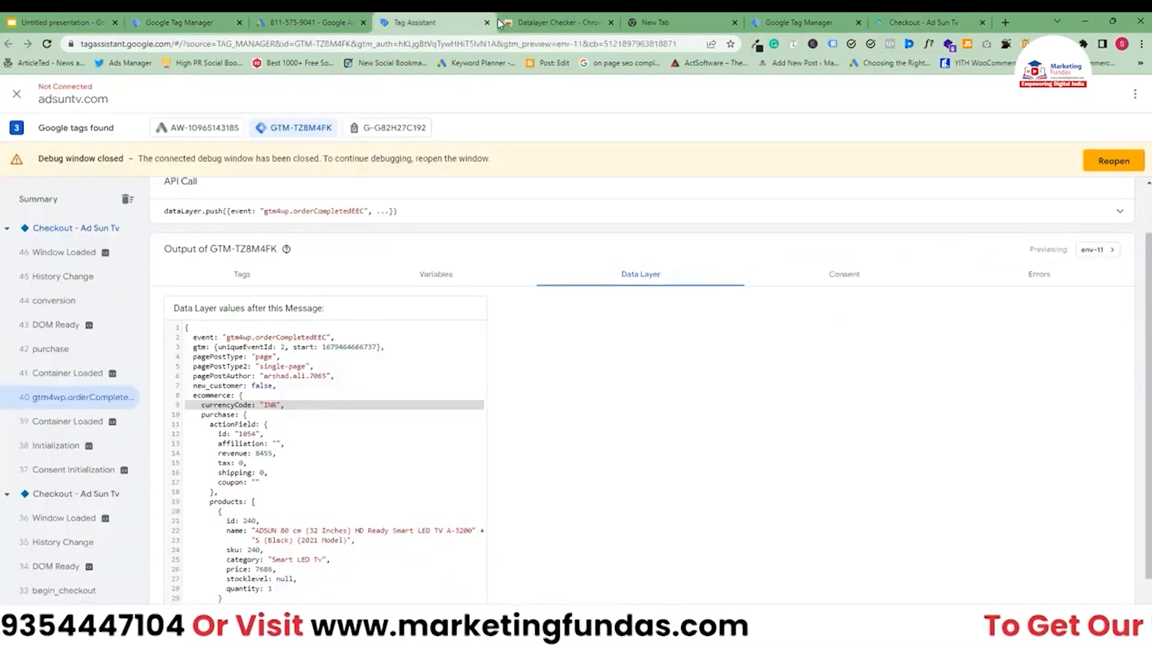
click(468, 23)
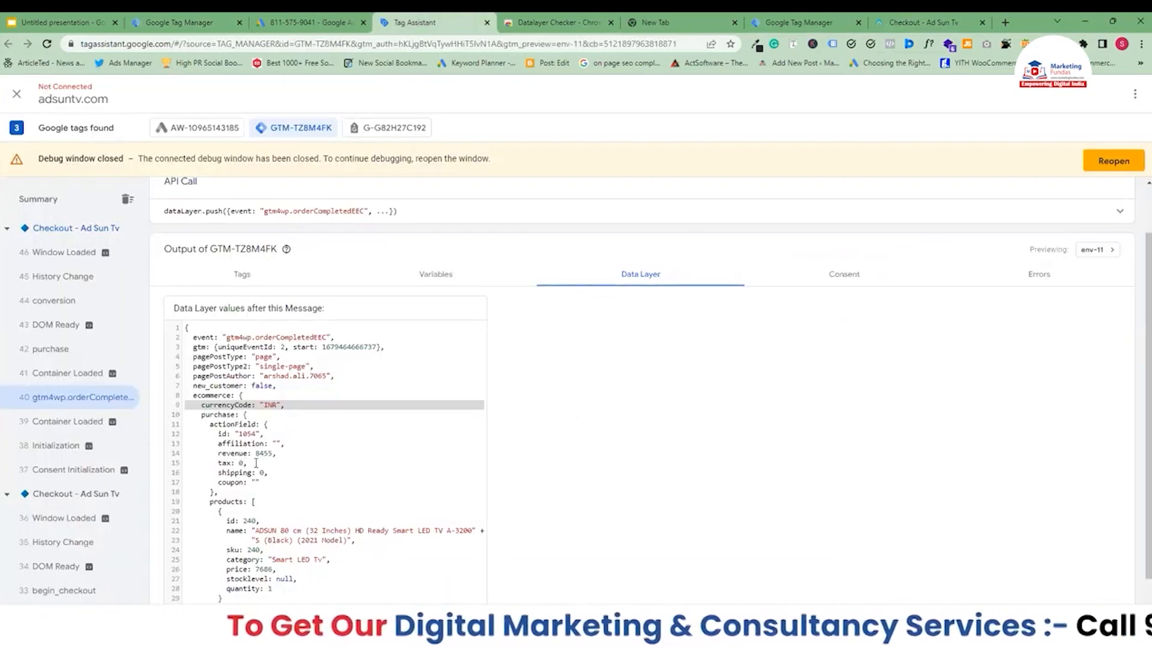
scroll(256, 462, down, 1)
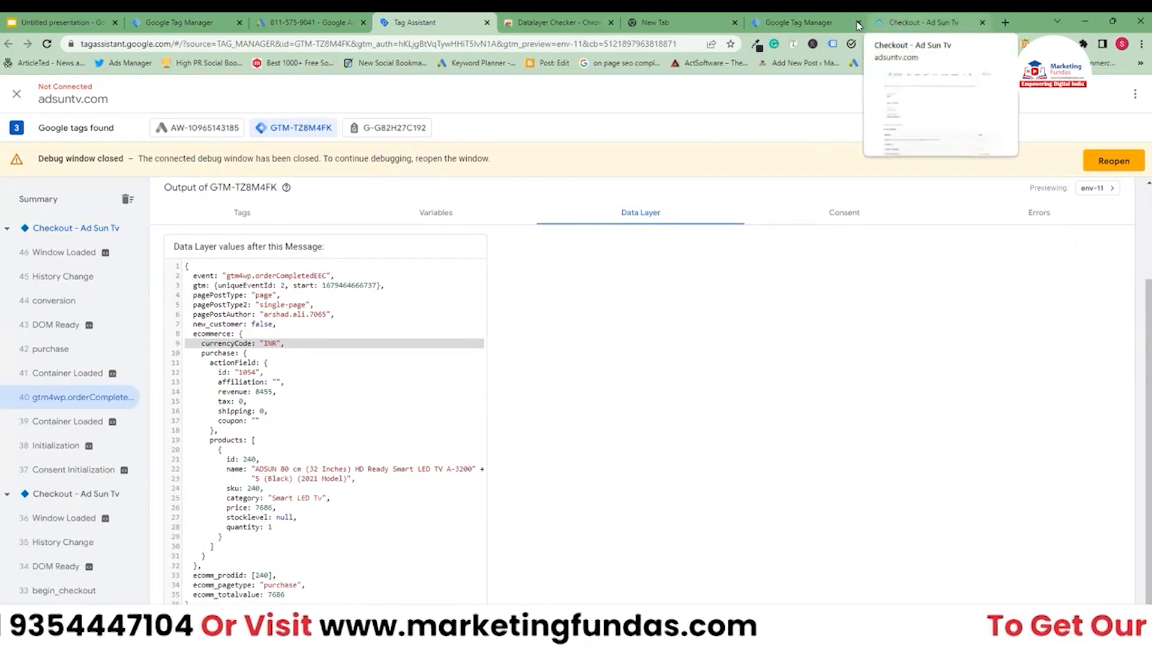
click(919, 23)
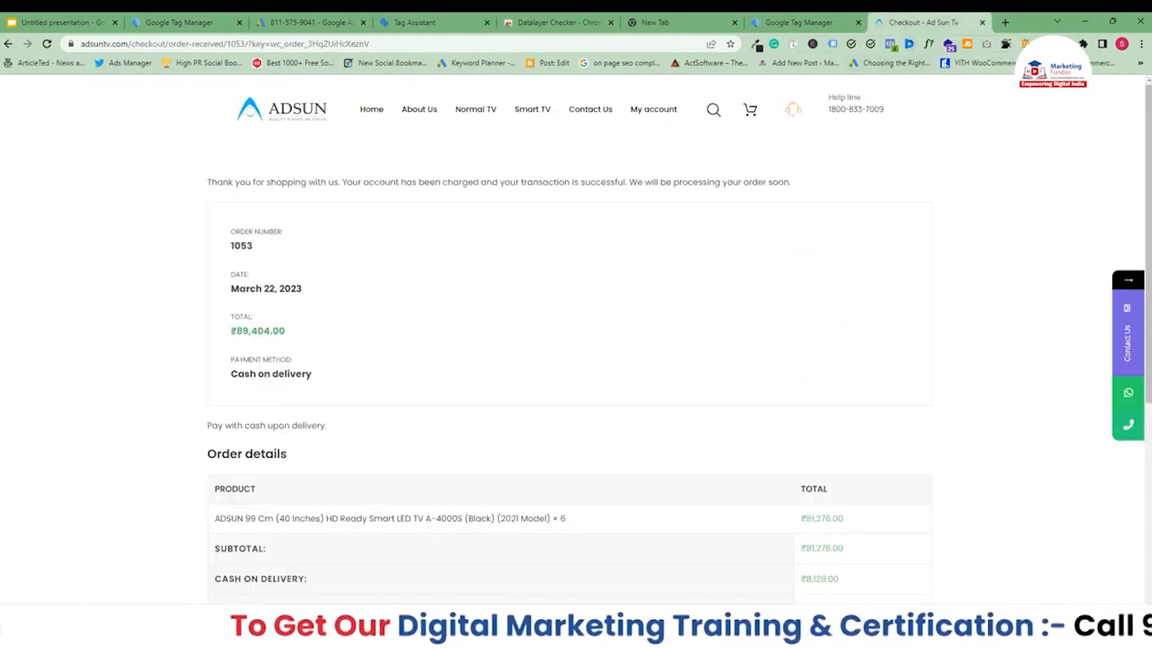
click(1063, 44)
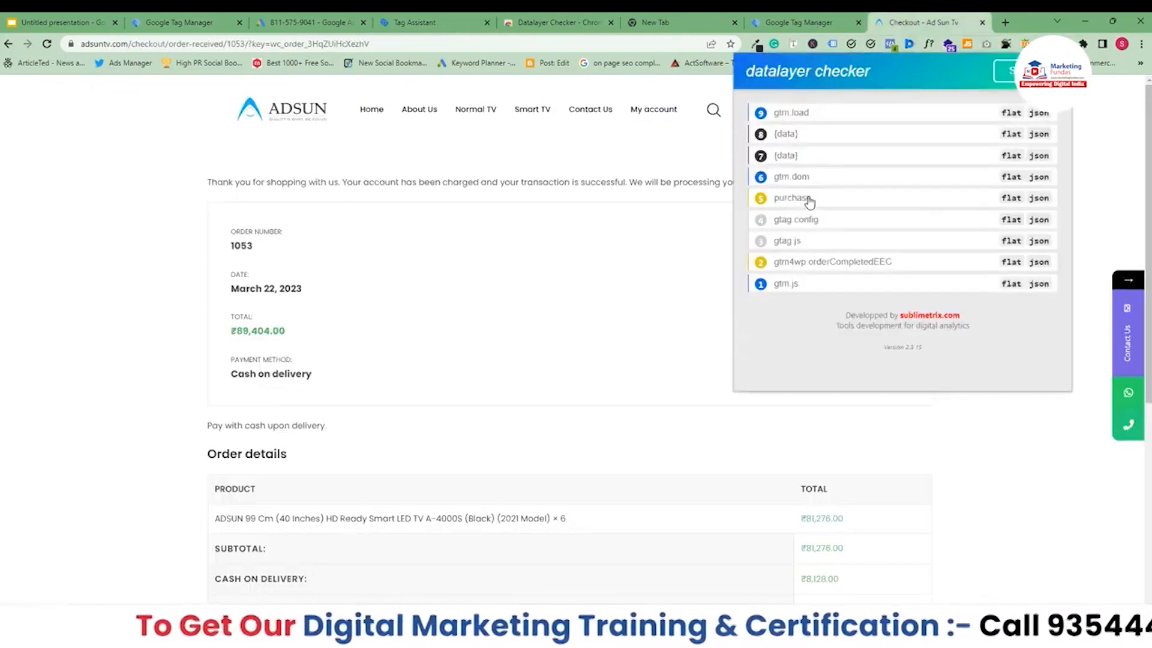
click(807, 268)
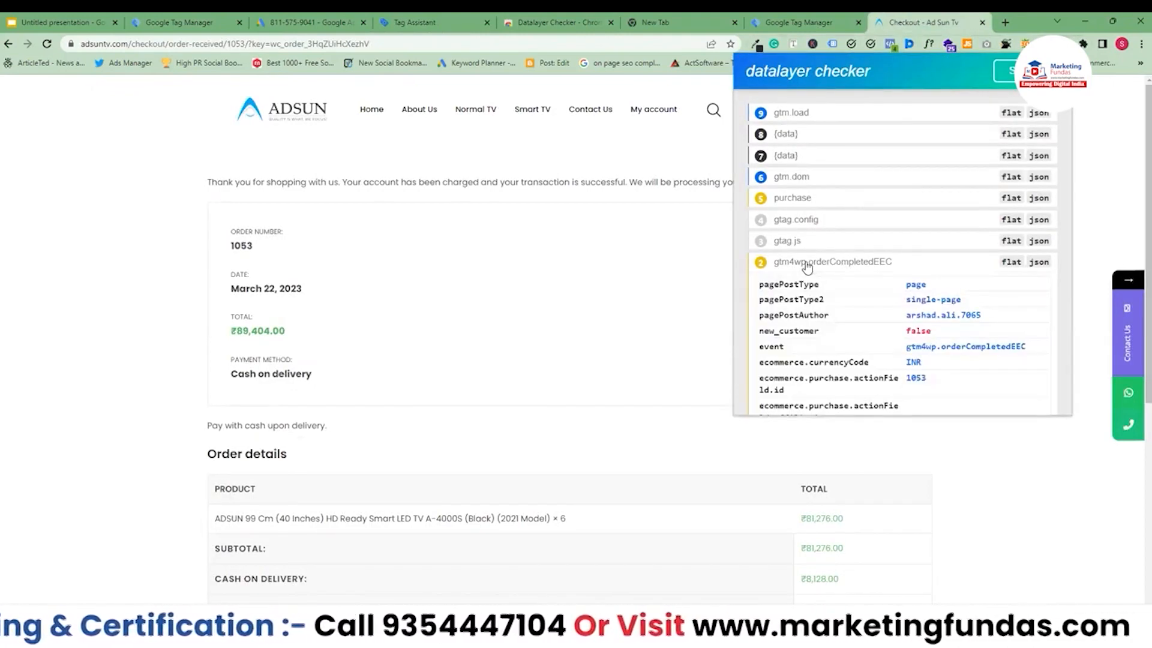
scroll(807, 268, down, 4)
mouse_move(864, 289)
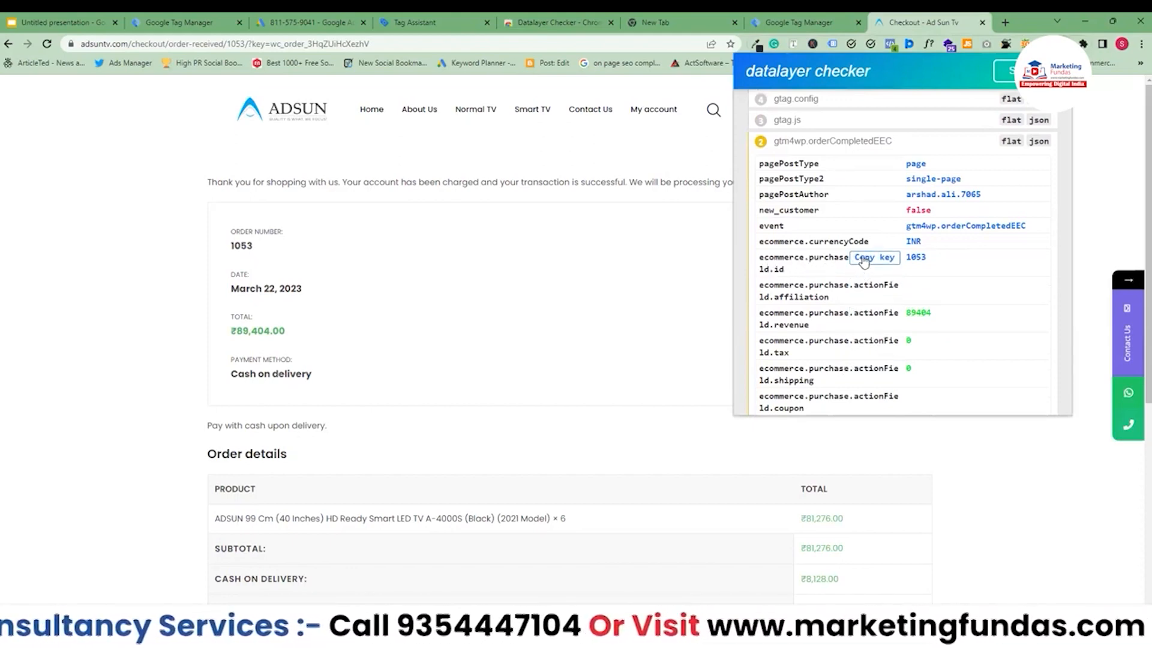
scroll(864, 263, up, 2)
scroll(864, 336, down, 1)
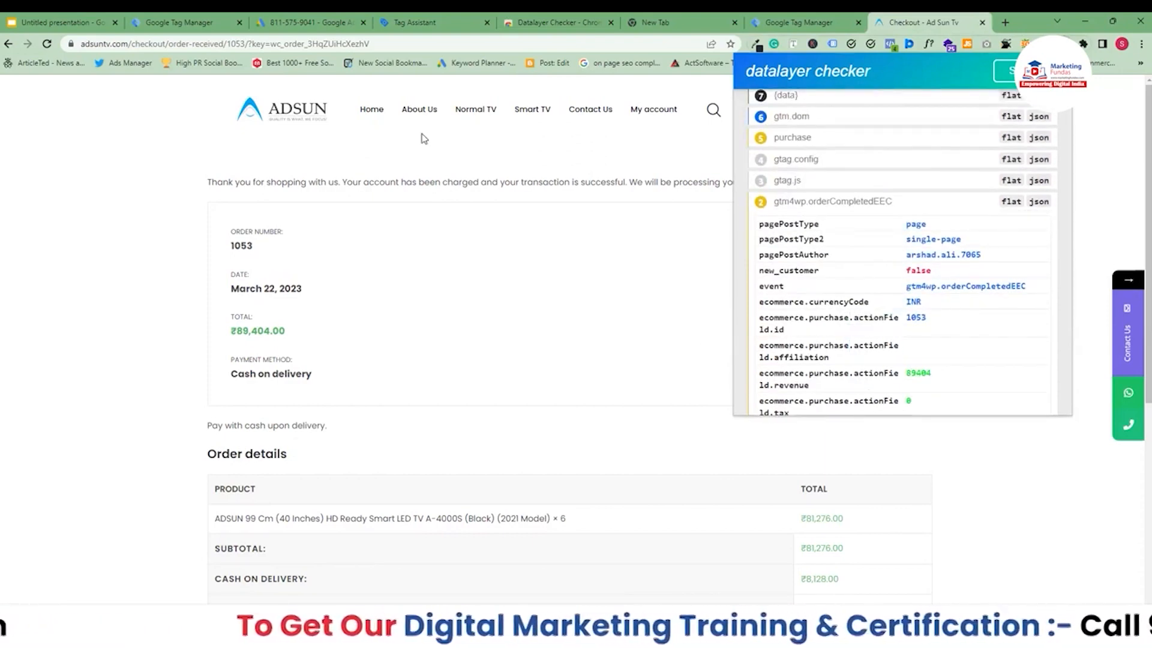
click(804, 22)
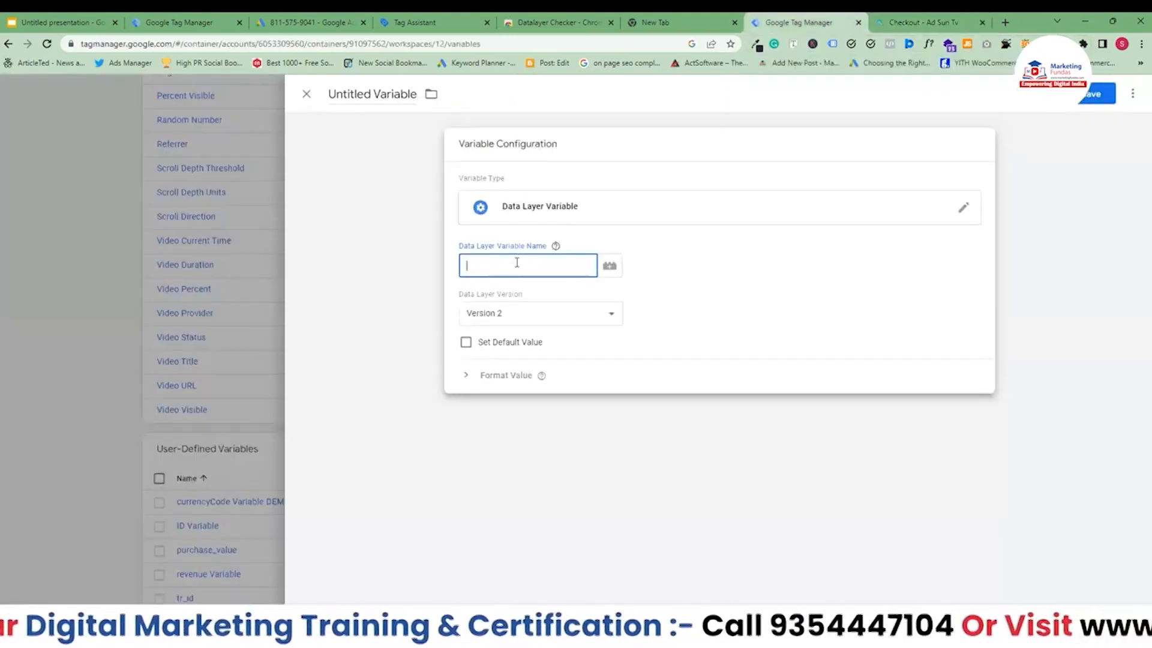
text(ecommerce.purchase.actionField.id)
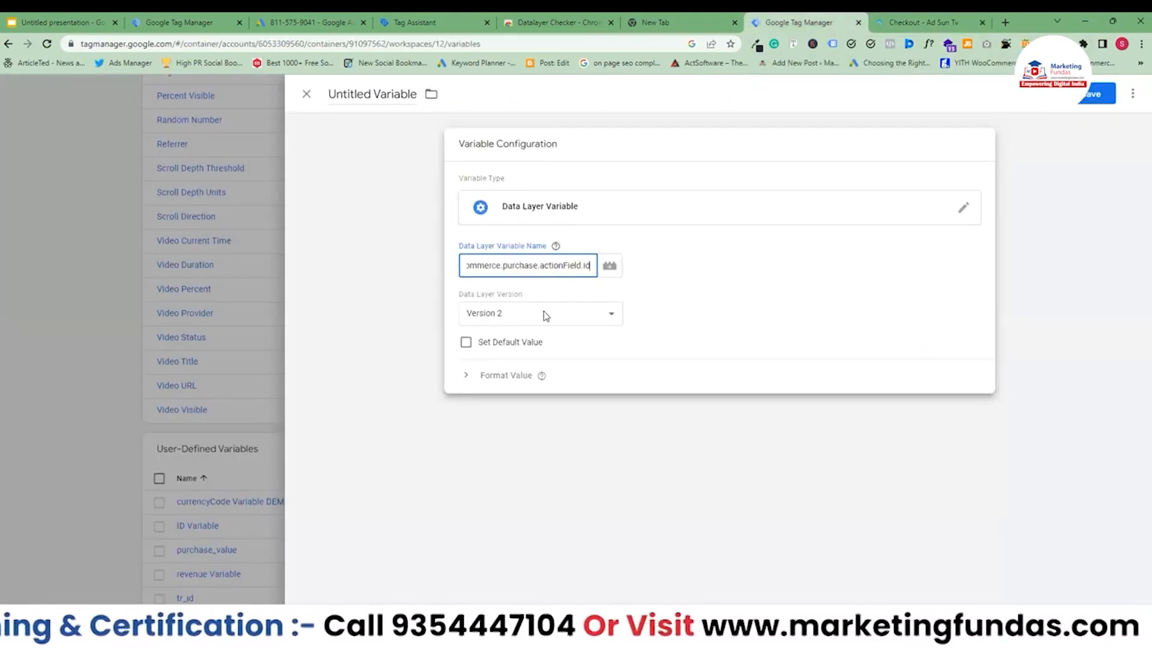
Name the variable "Purchase Variable DEMO" and save it.
click(376, 91)
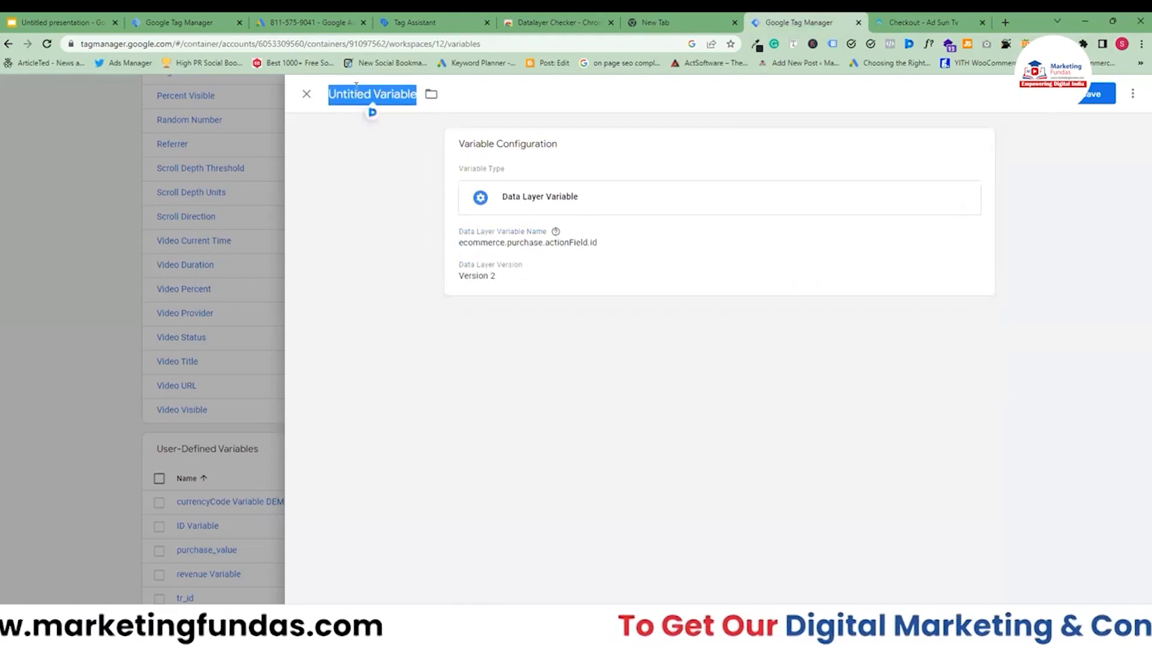
double_click(363, 94)
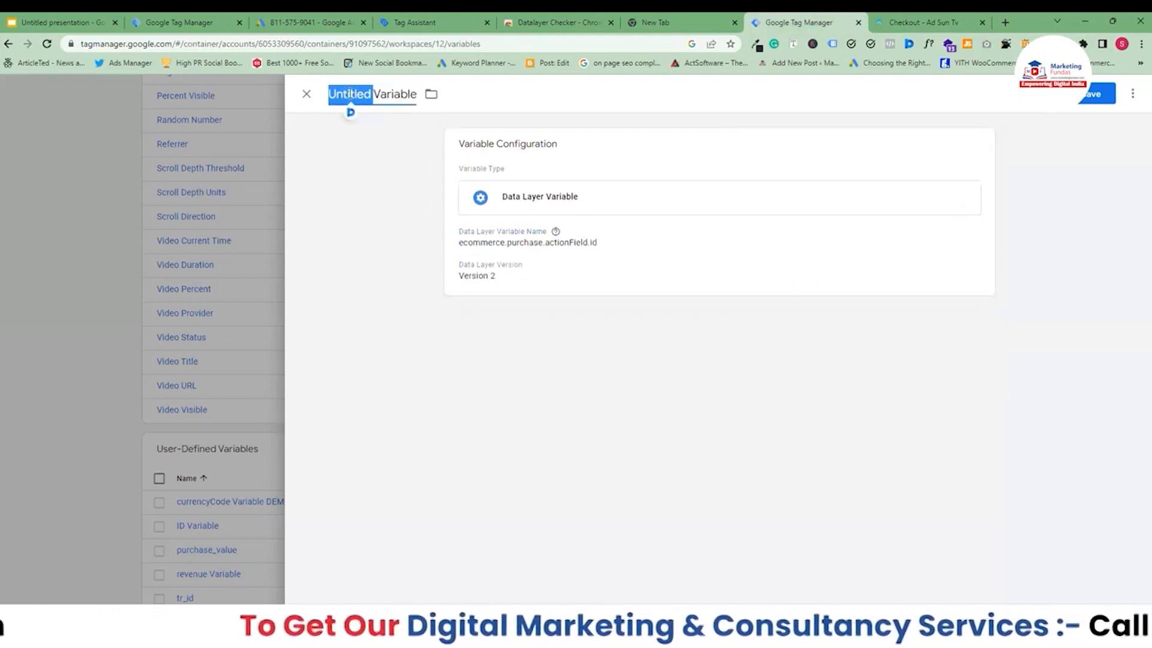
text(Purchase Variable)
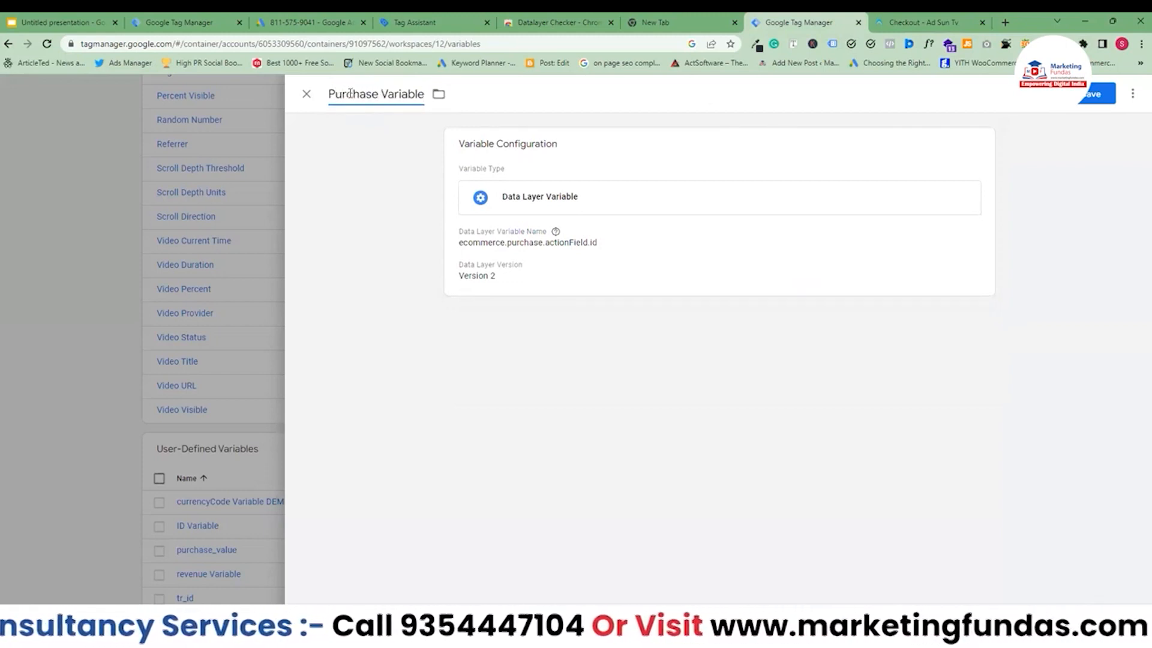
text( DEMO)
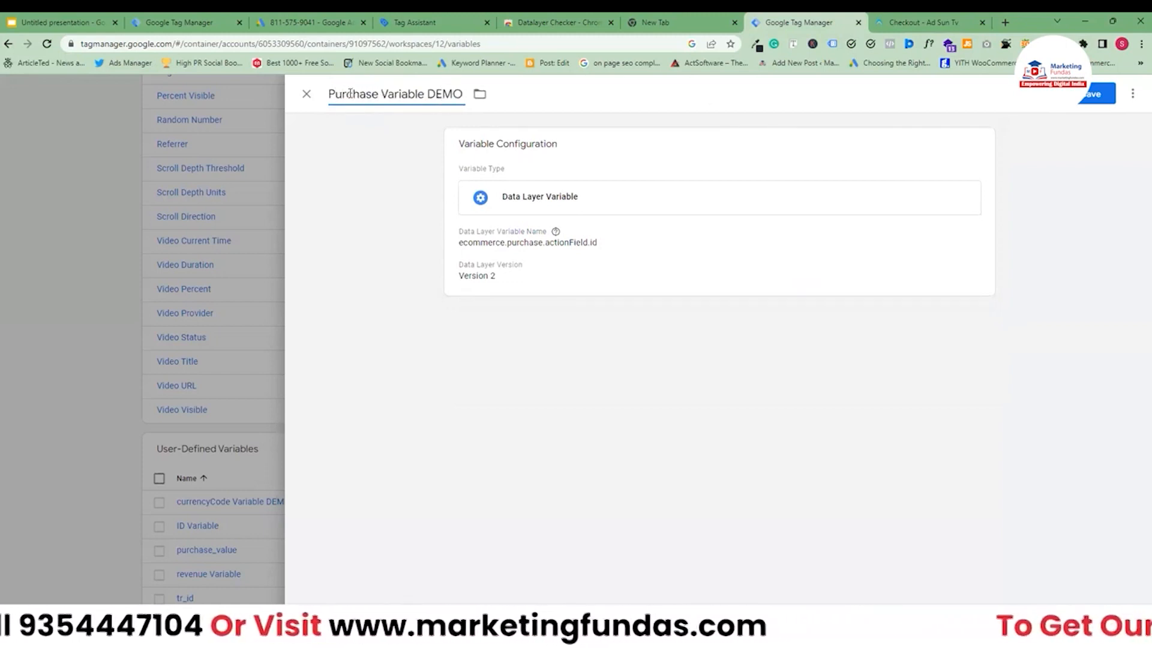
click(1094, 98)
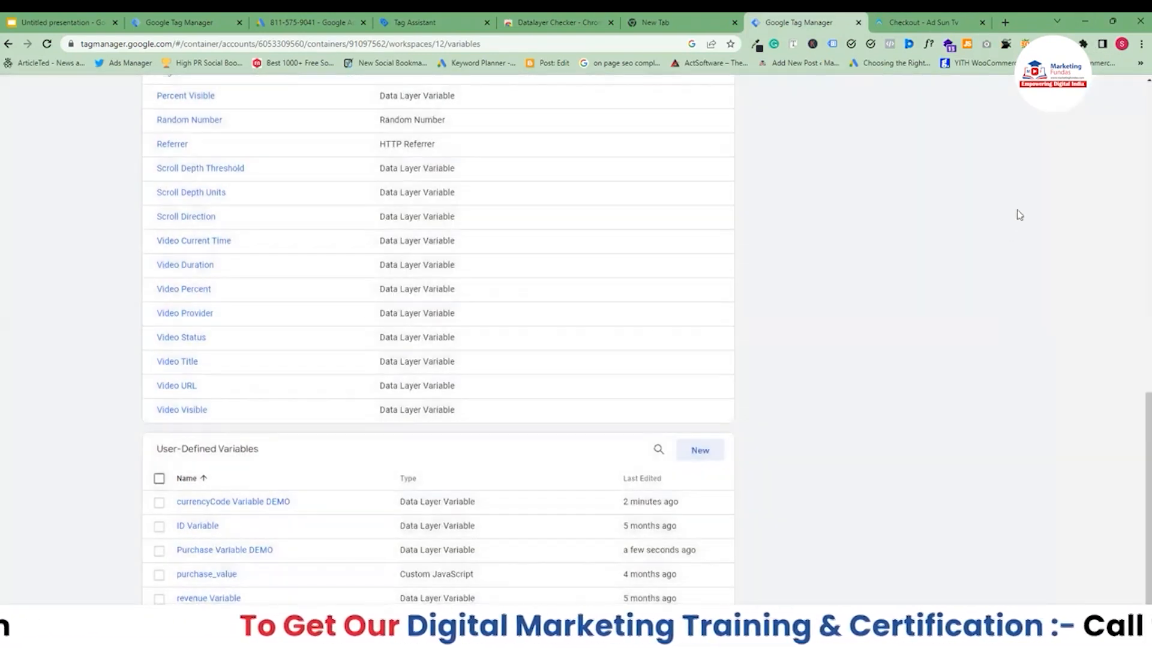
Create a new variable named "product ID Variable" of type Data Layer Variable.
click(699, 452)
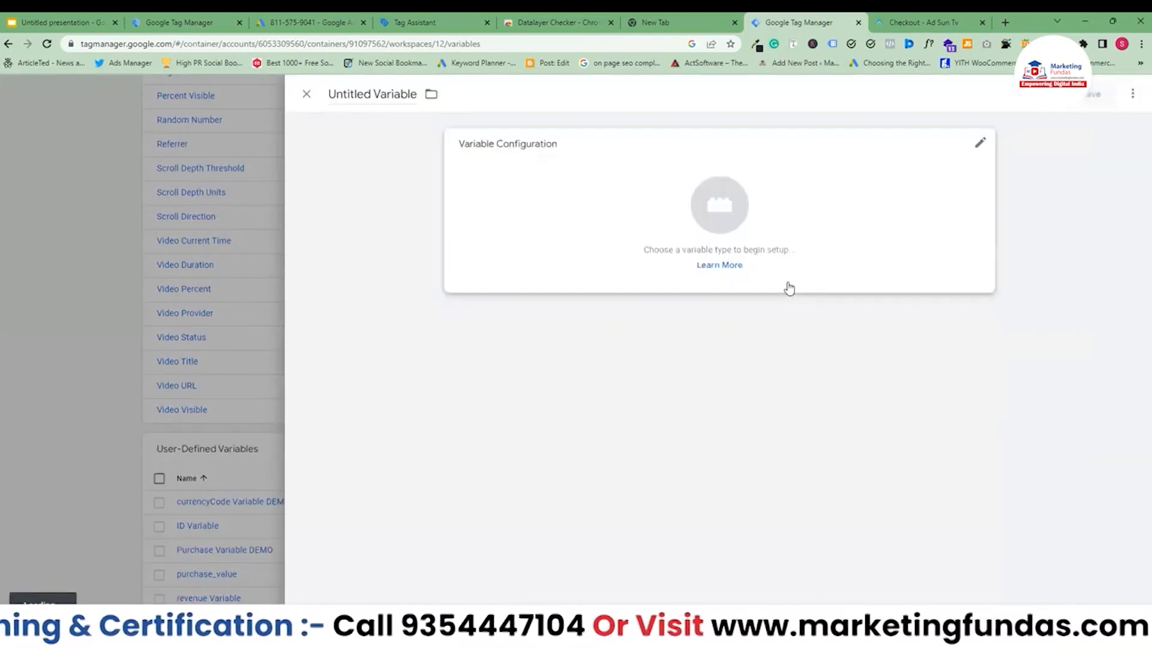
double_click(348, 95)
text(pro)
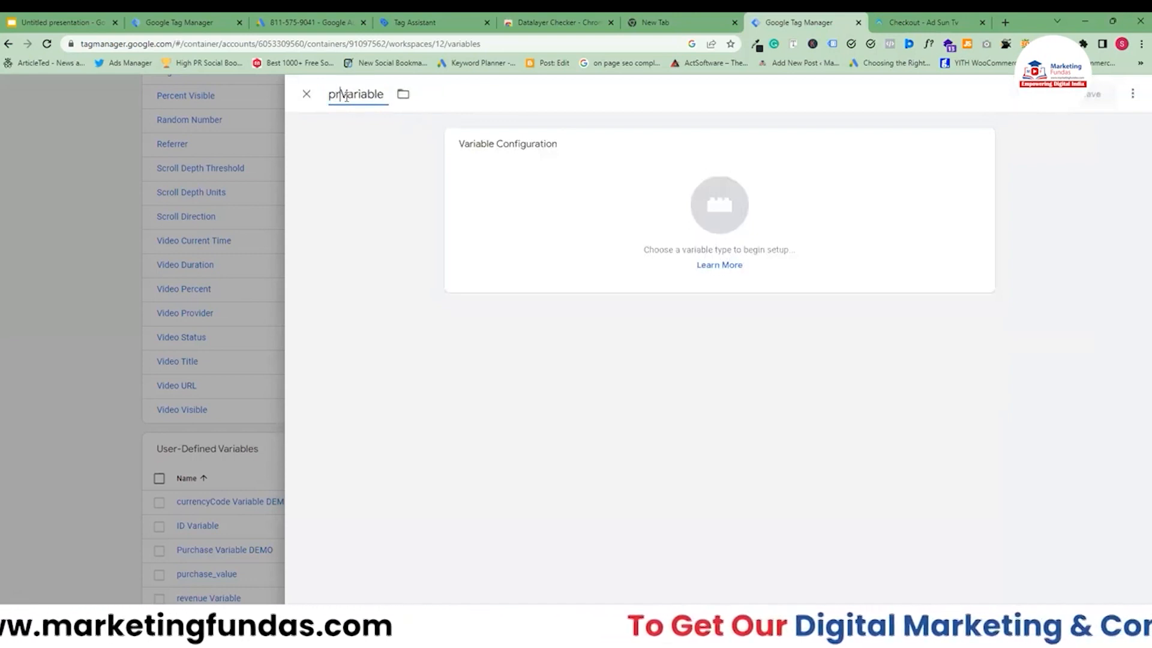
text(duct )
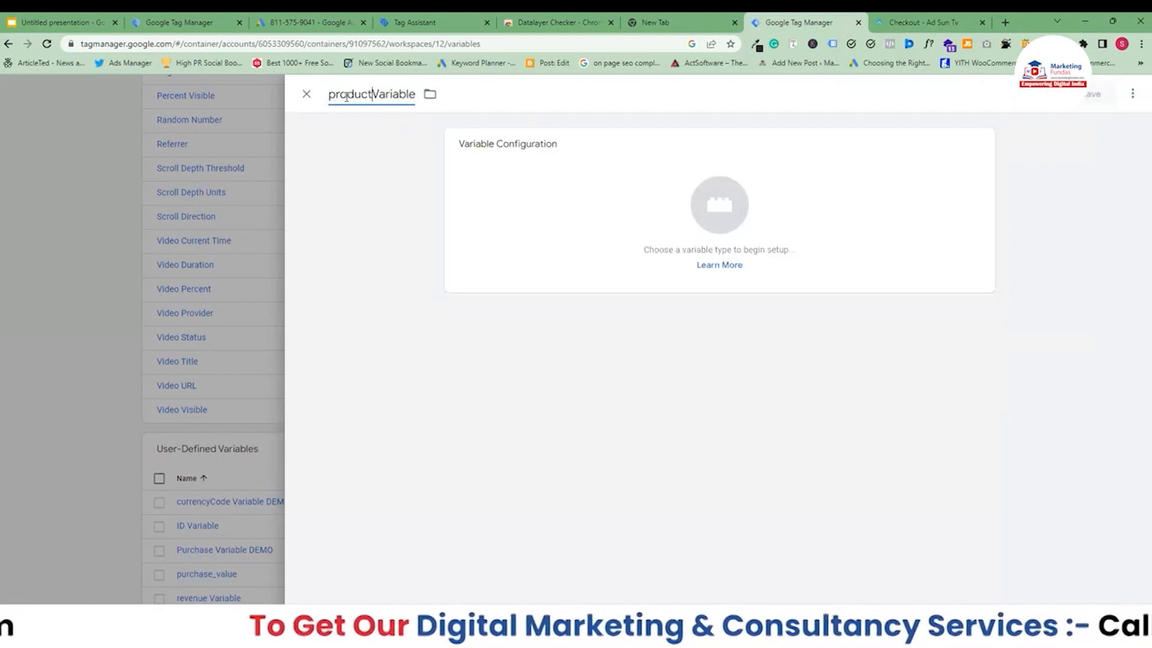
text(ID)
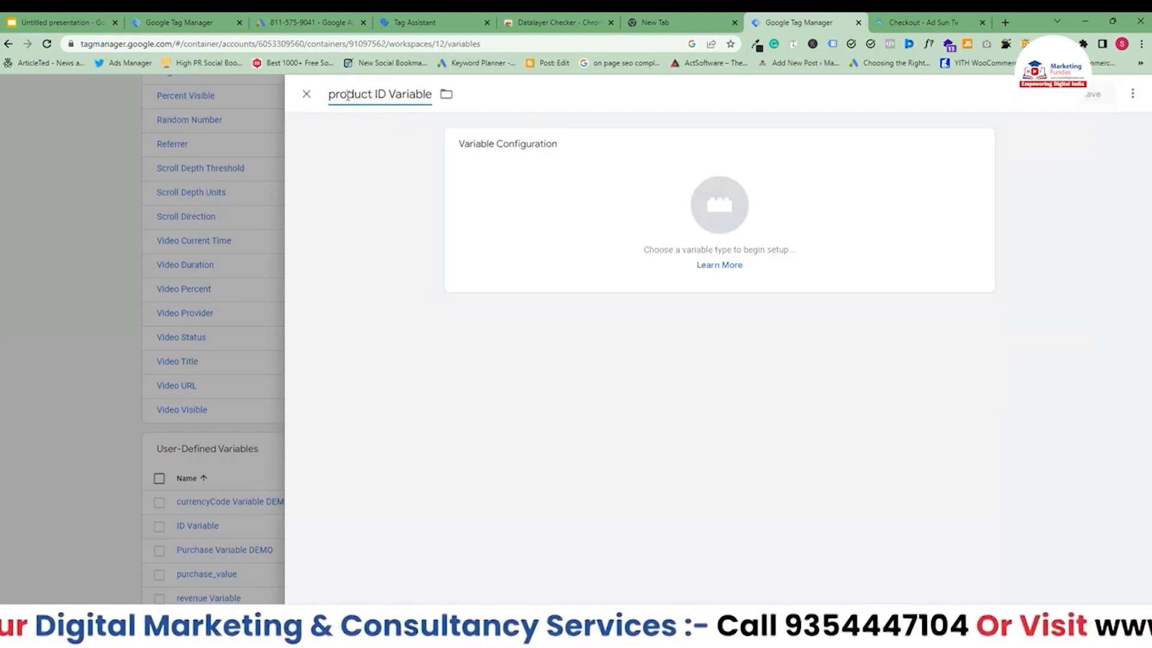
click(703, 200)
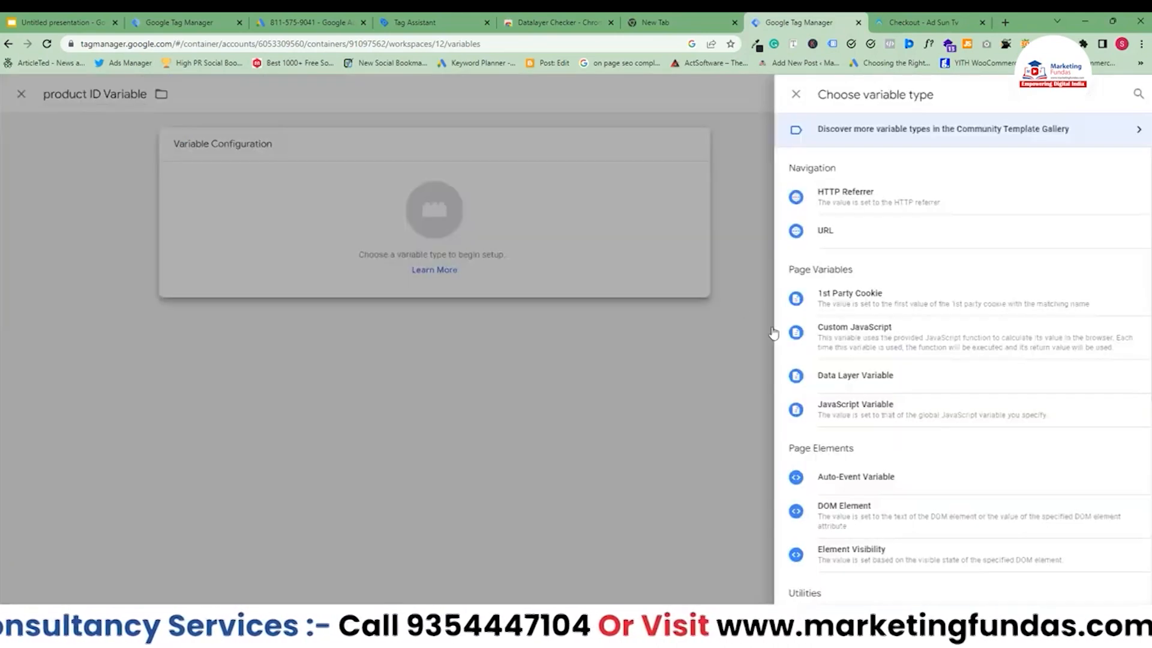
click(854, 378)
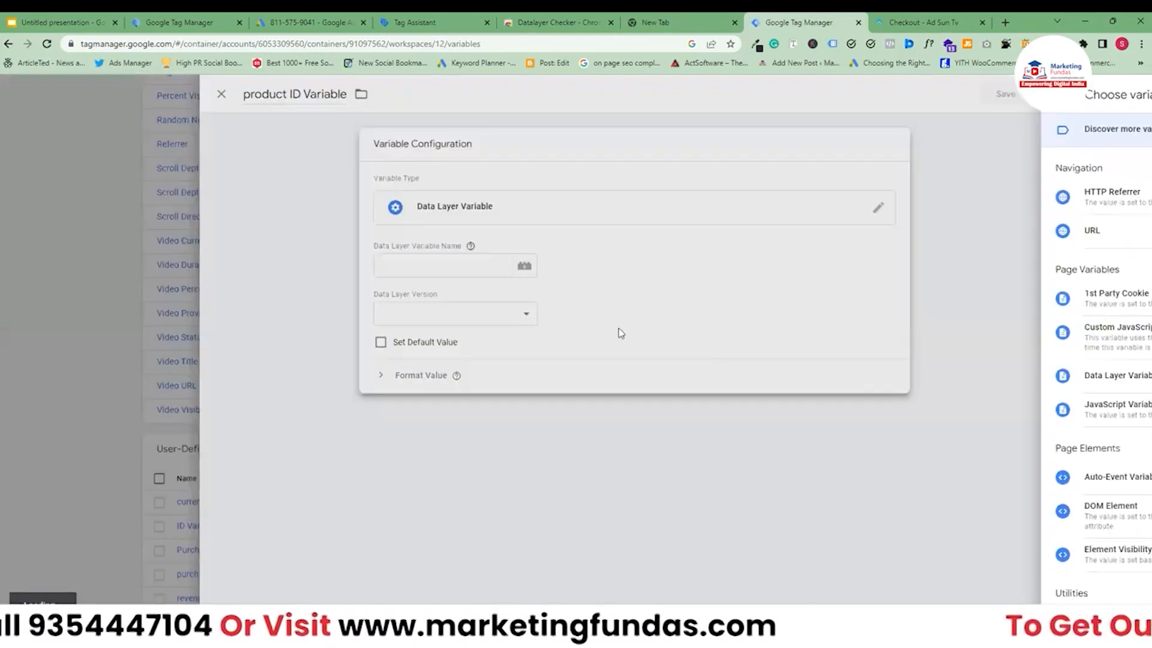
click(562, 262)
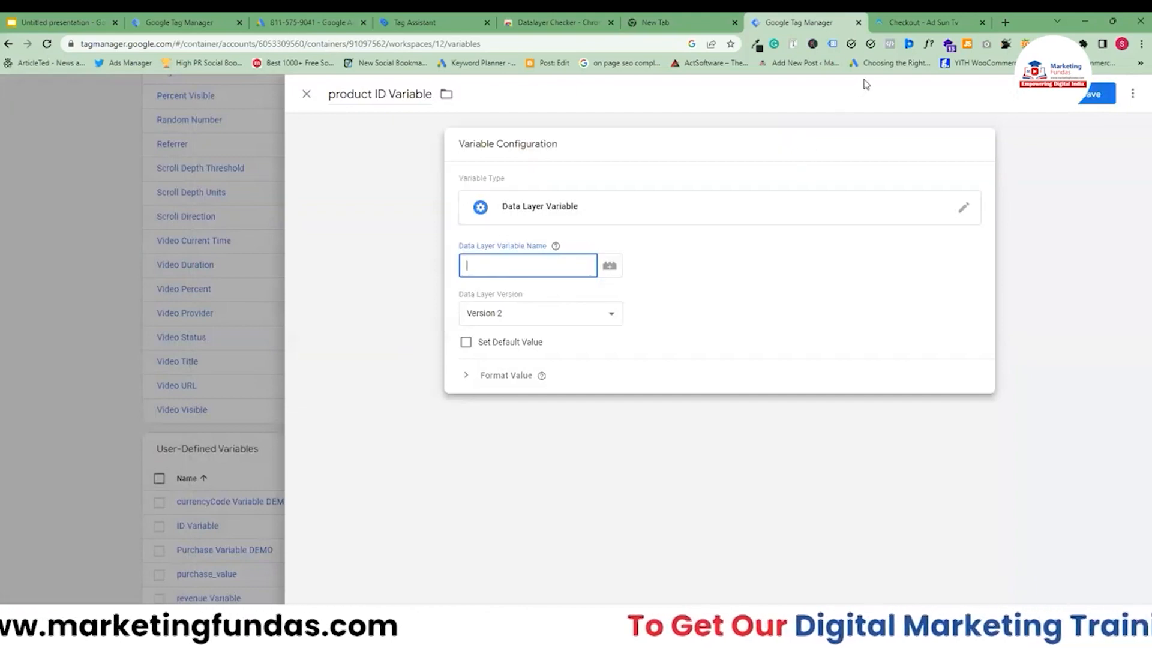
Copy the ecomm_prodid.0 key from the data layer checker, set it as the Data Layer Variable Name, and save.
click(911, 23)
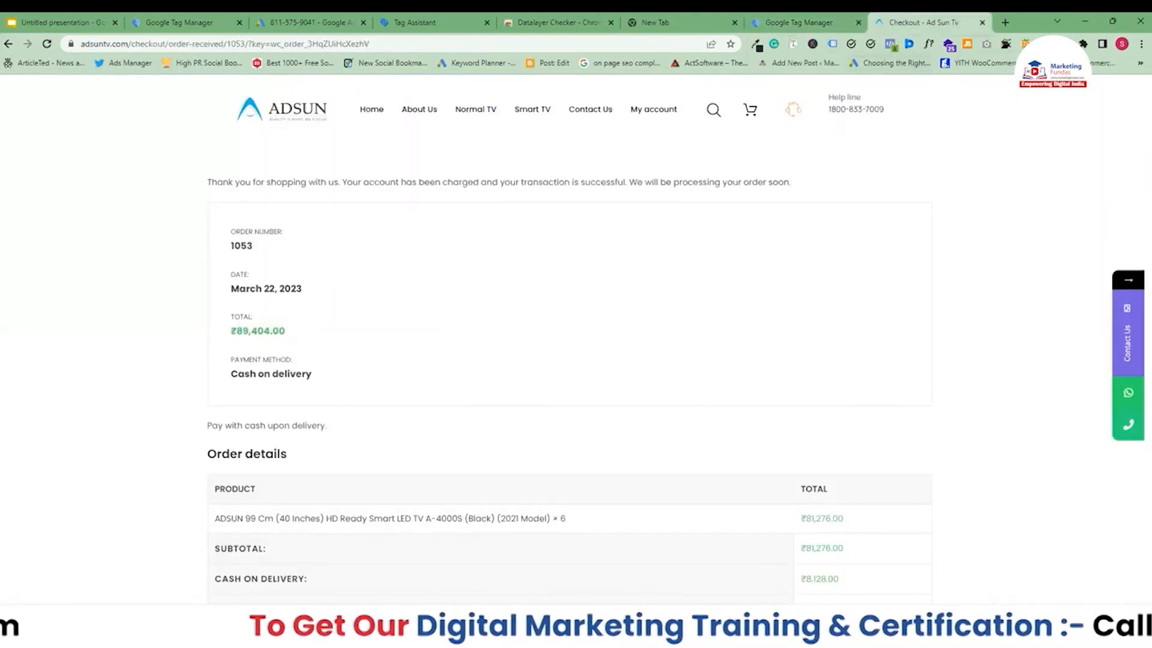
click(1063, 44)
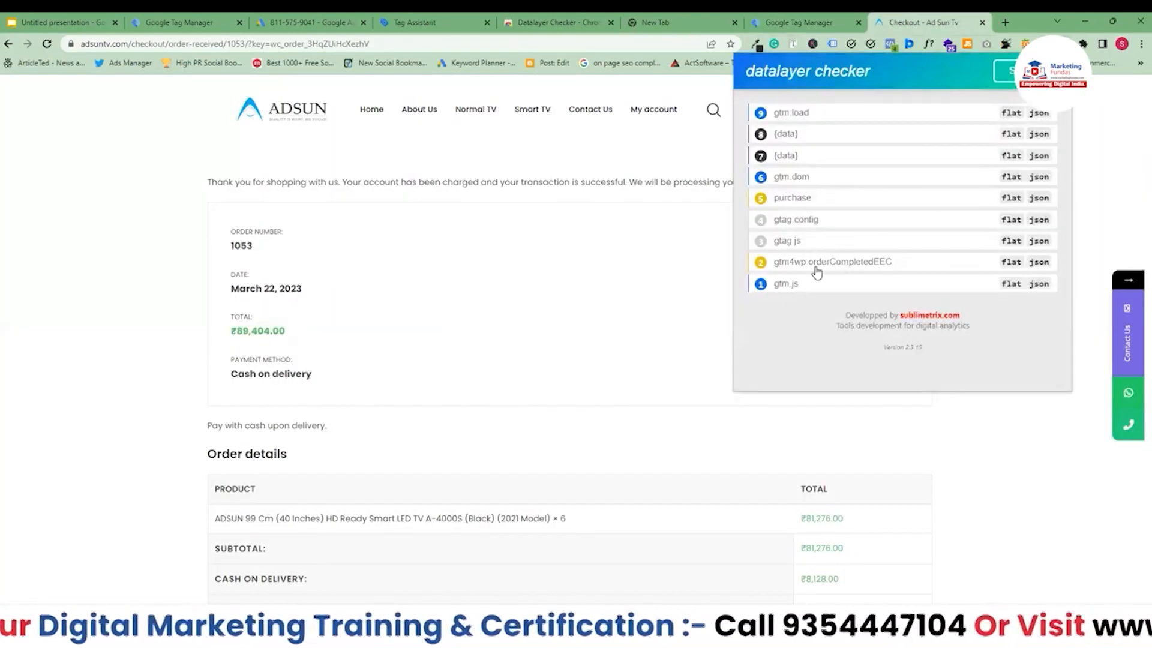
click(817, 269)
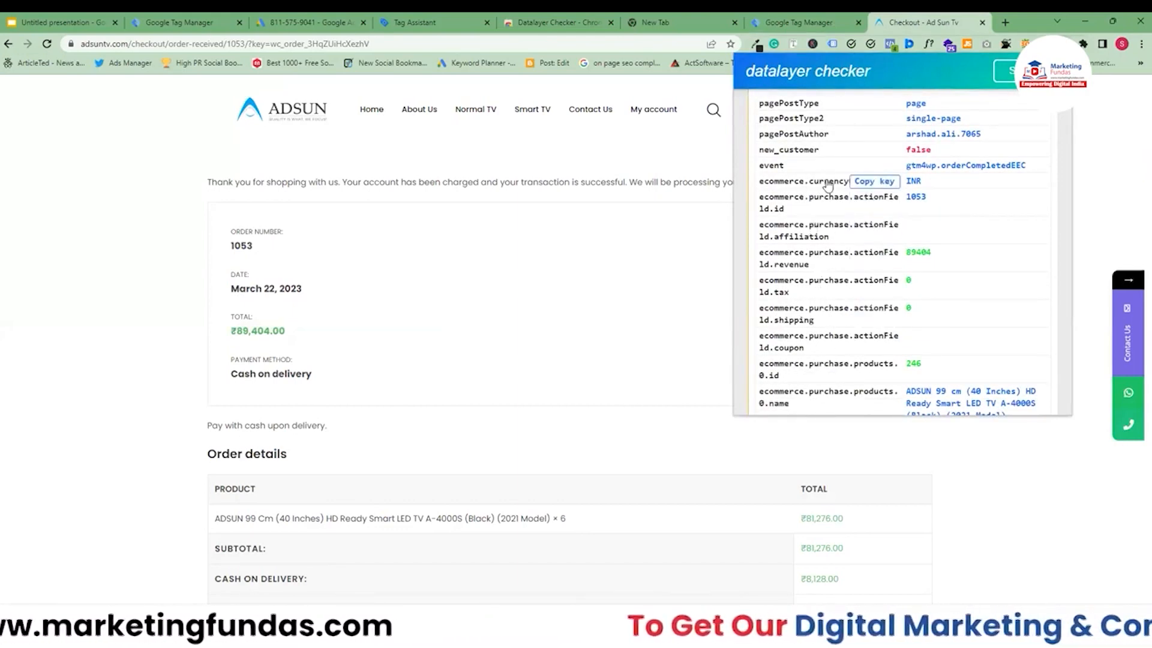
scroll(828, 186, down, 1)
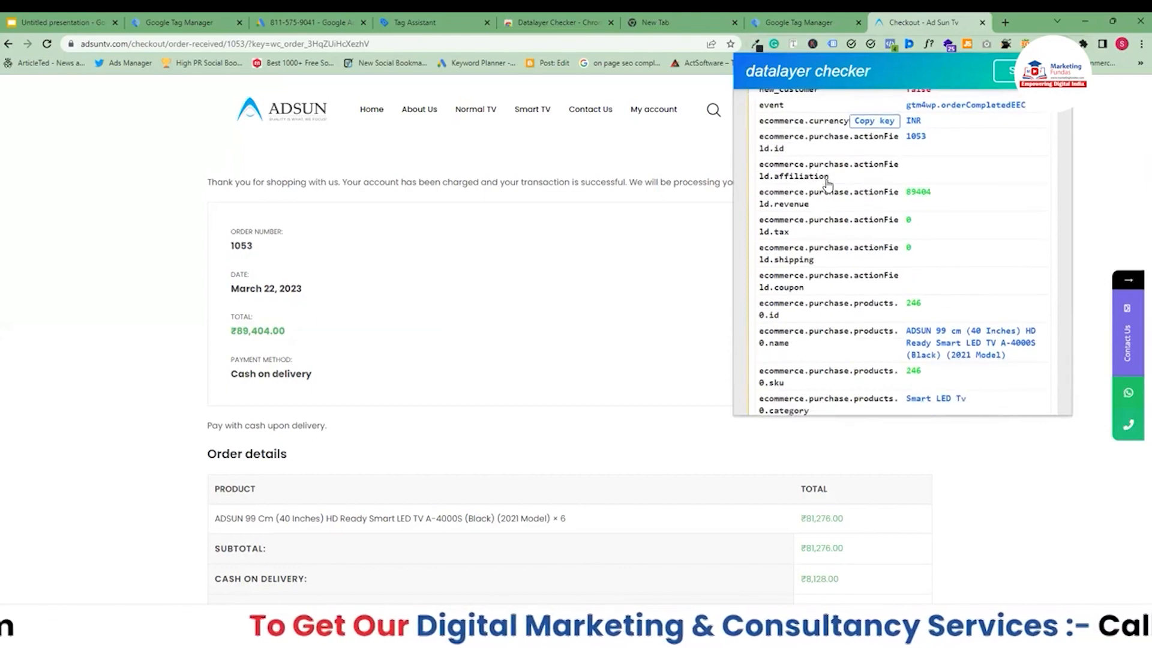
scroll(827, 186, down, 3)
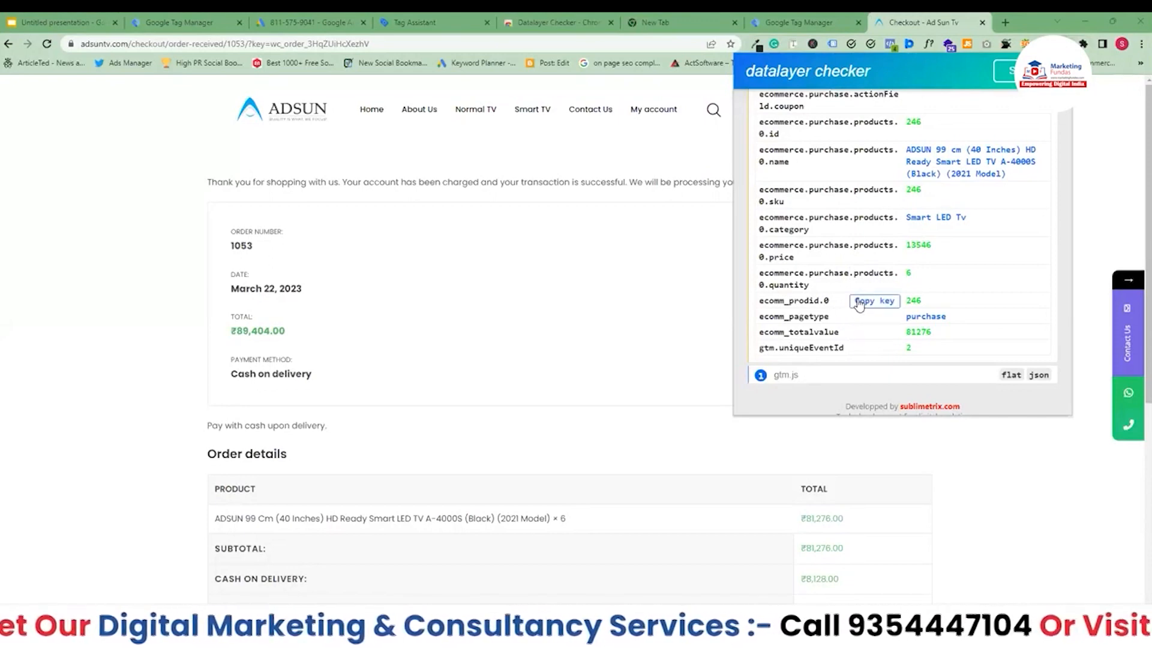
click(858, 302)
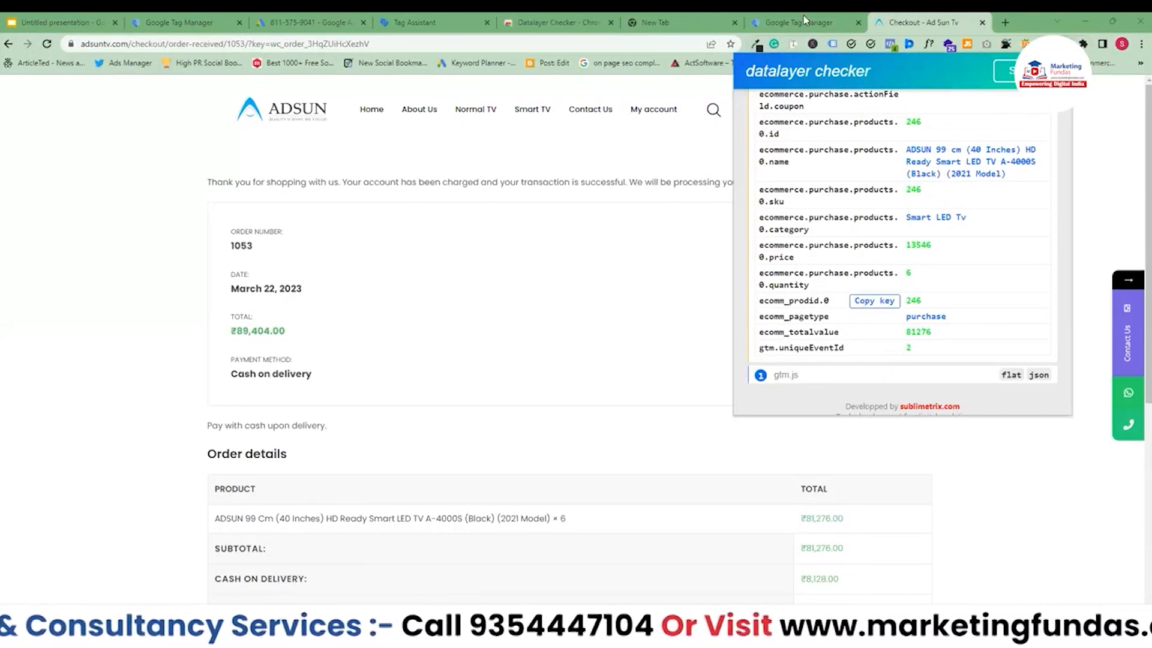
click(803, 18)
key(ctrl+v)
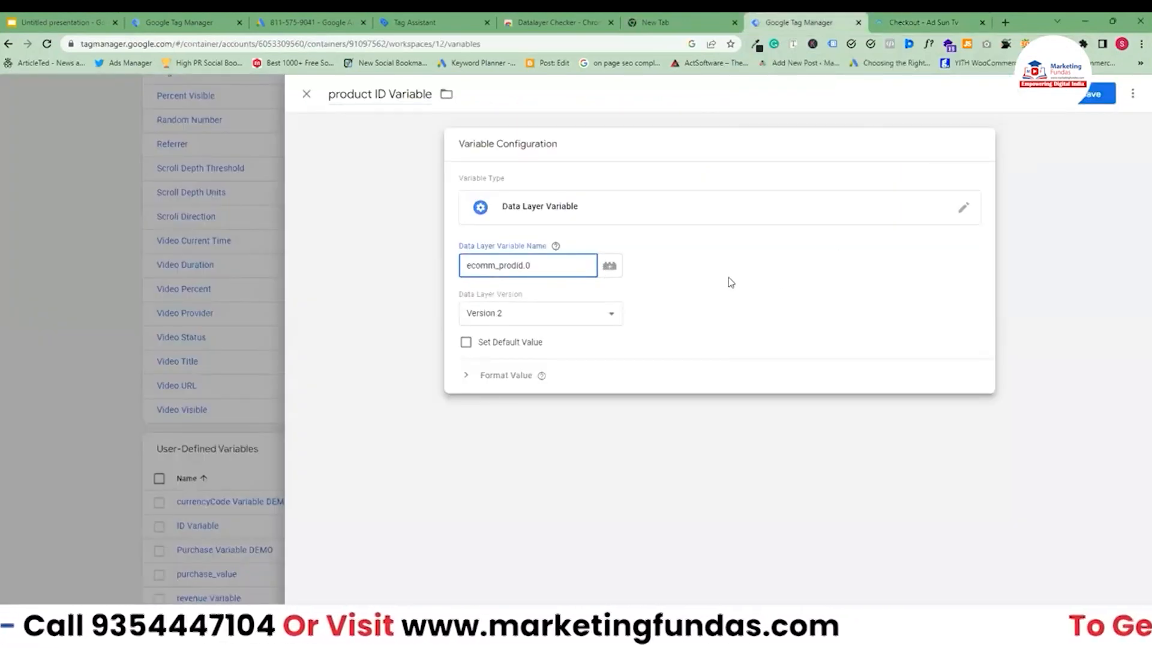
click(1092, 97)
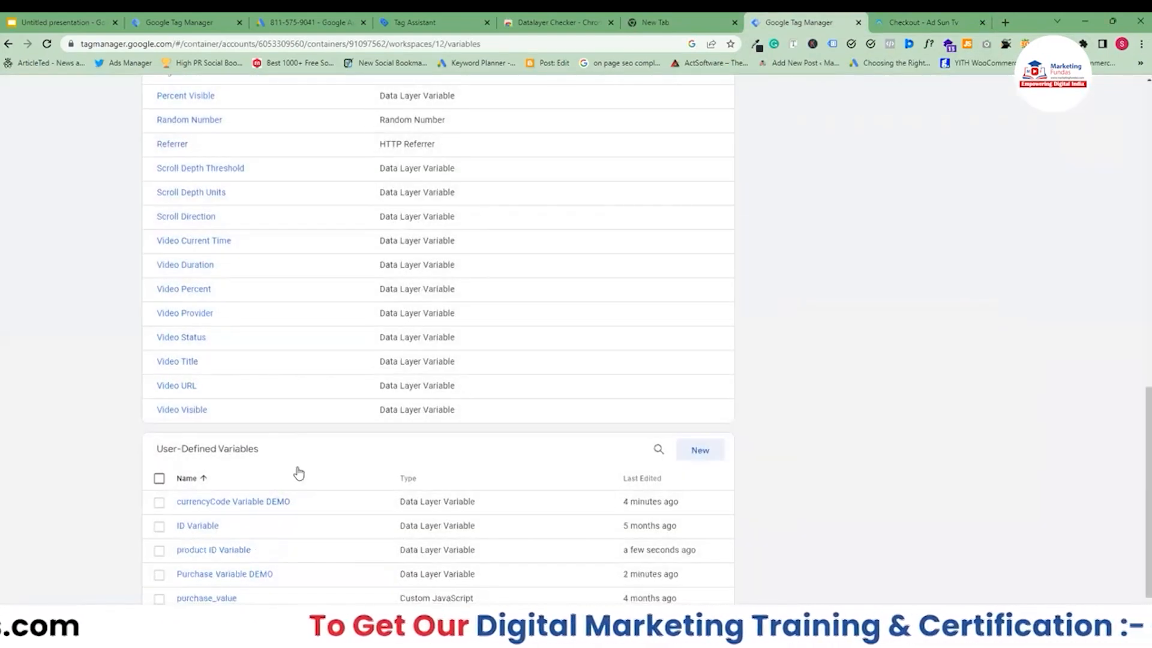
Rename the product ID variable to "product ID Variable DEMO" and save it.
scroll(298, 472, down, 1)
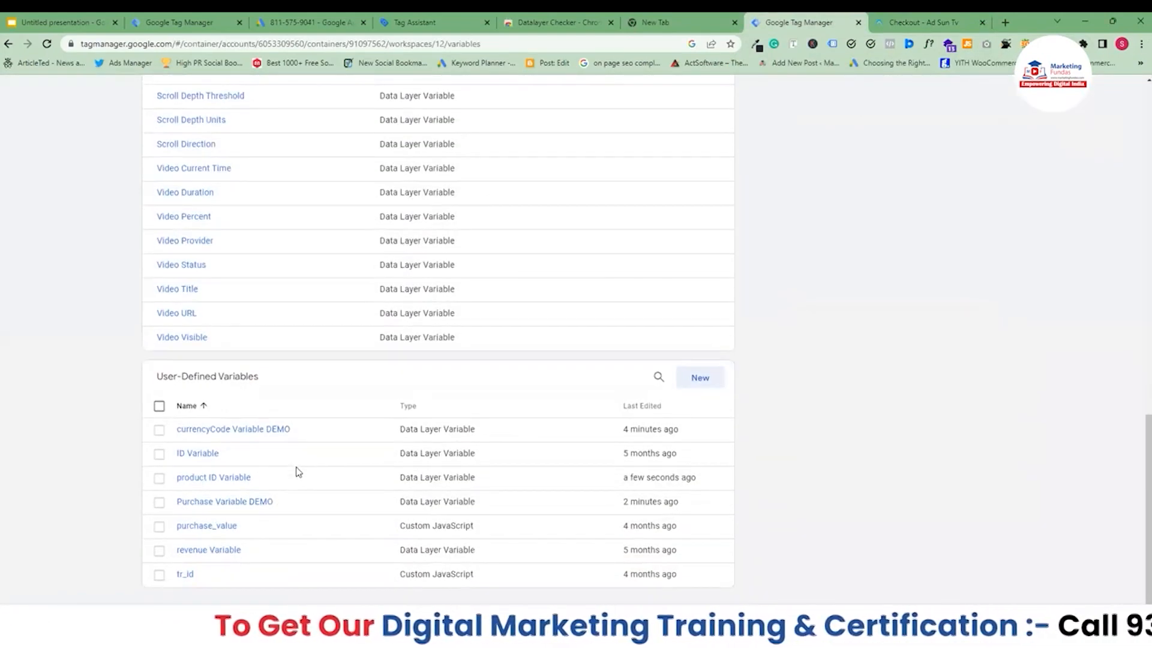
click(244, 478)
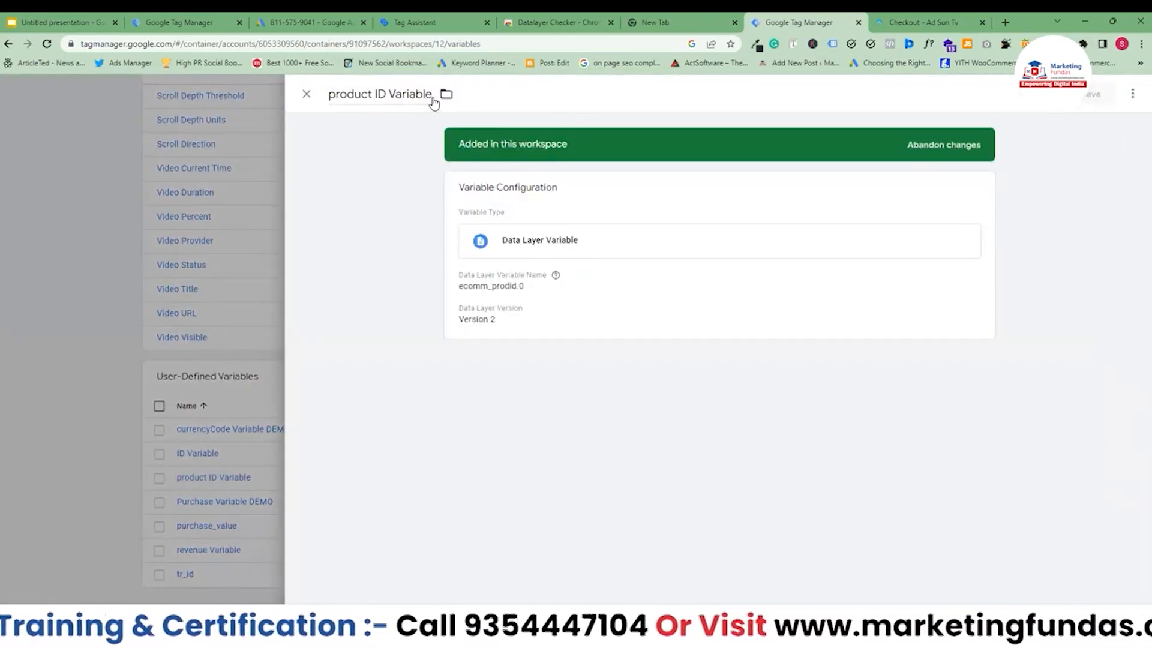
click(431, 95)
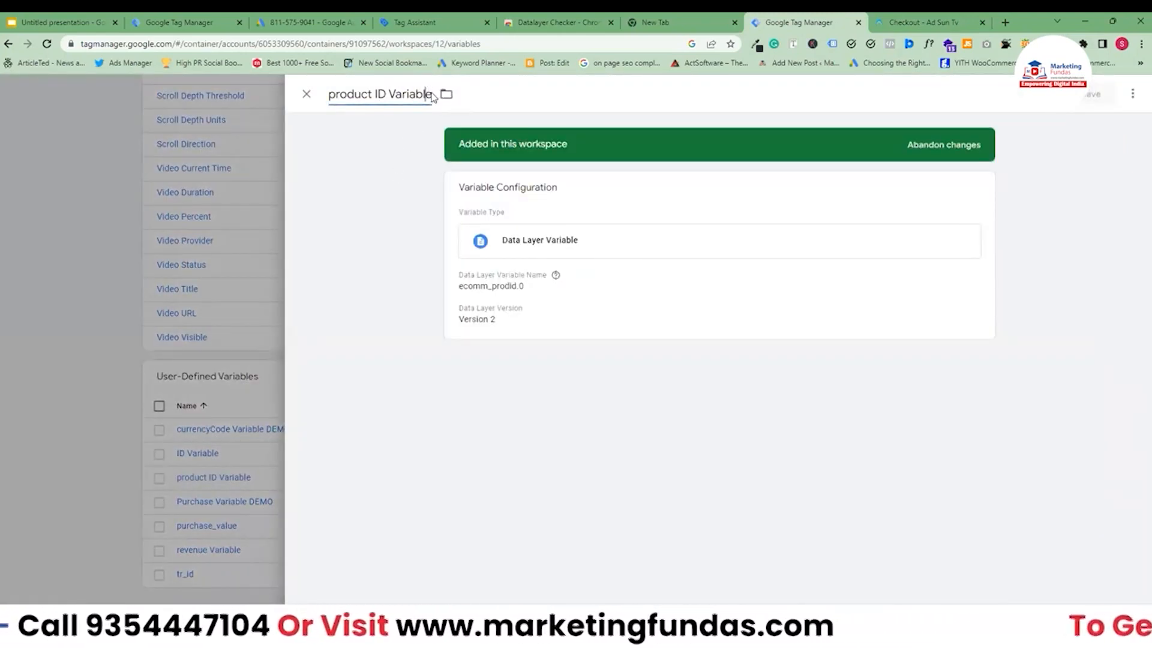
text(DEMO)
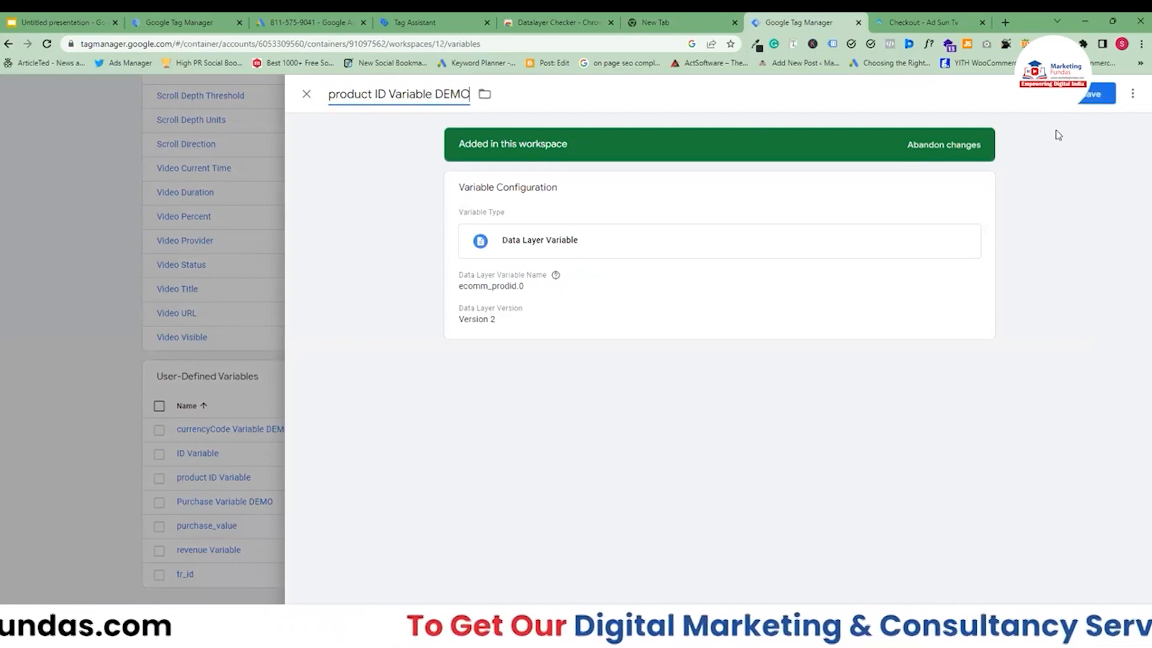
click(1093, 94)
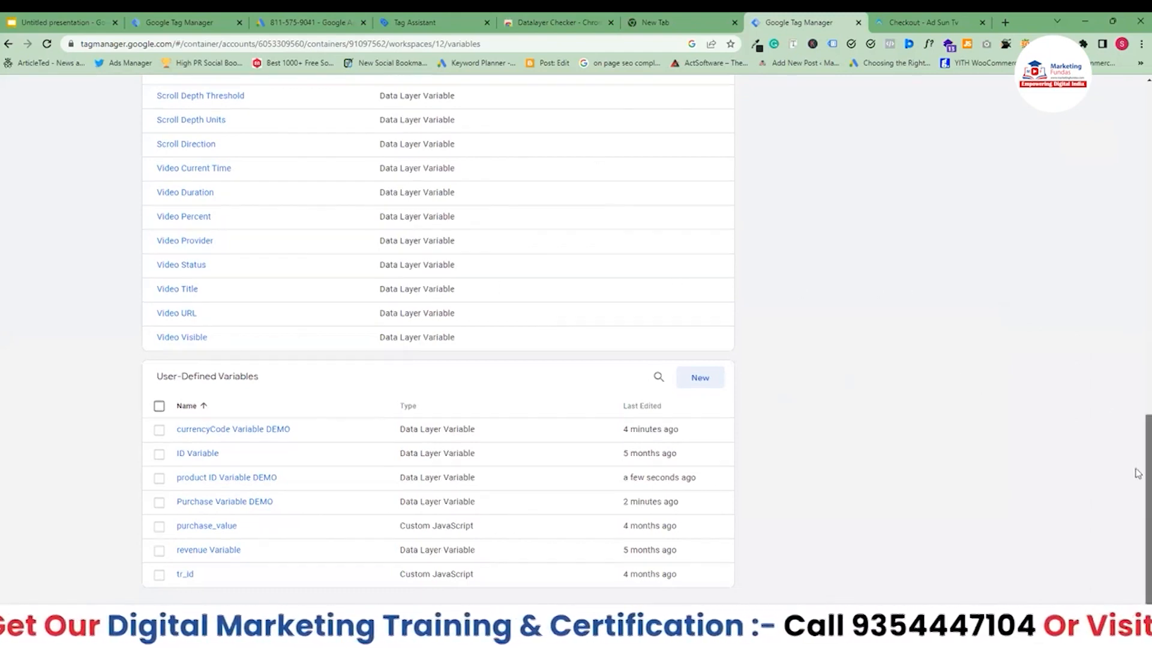
Create a new trigger named "purchase Trigger Demo".
drag(1138, 474, 1137, 129)
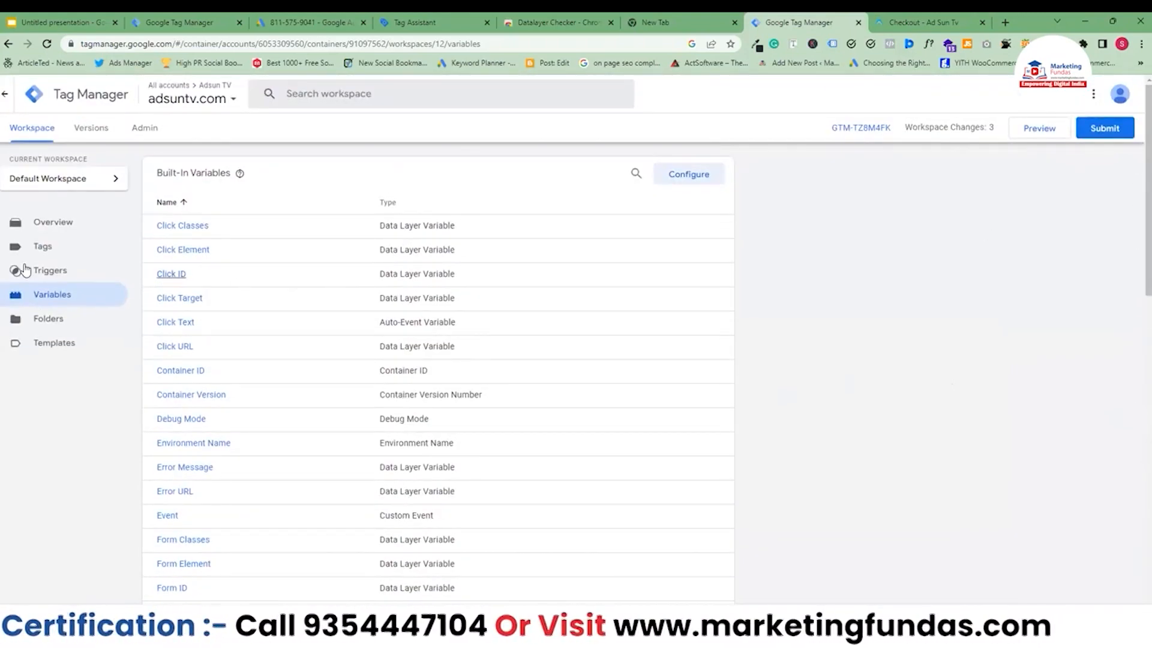
scroll(332, 313, down, 12)
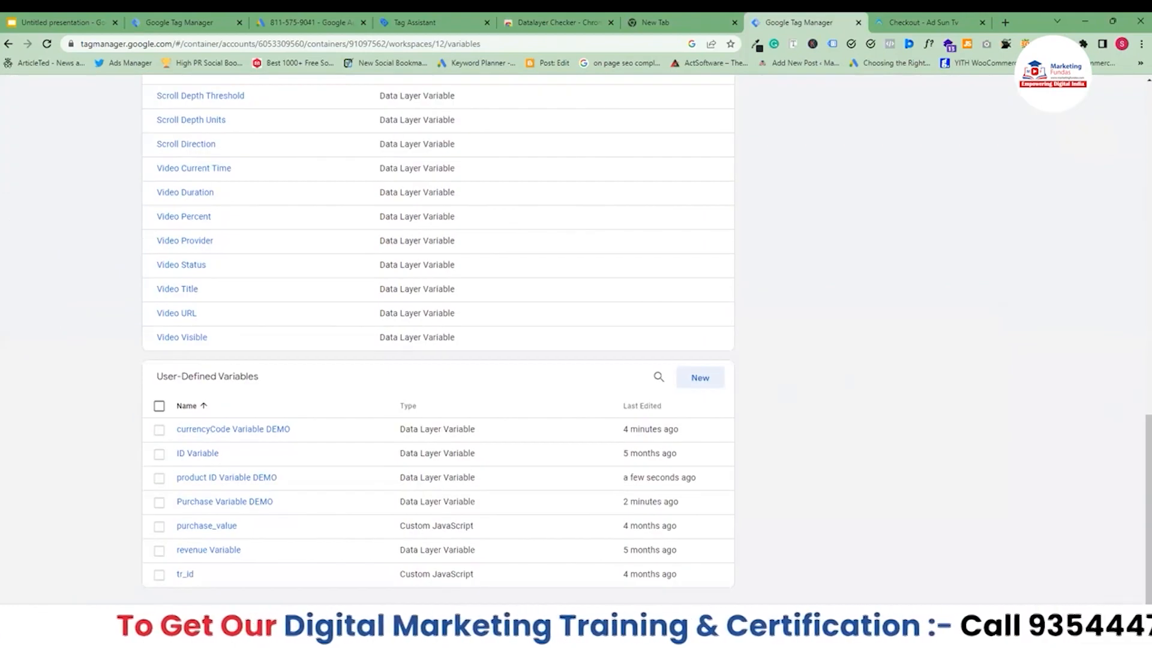
drag(1138, 499, 1138, 175)
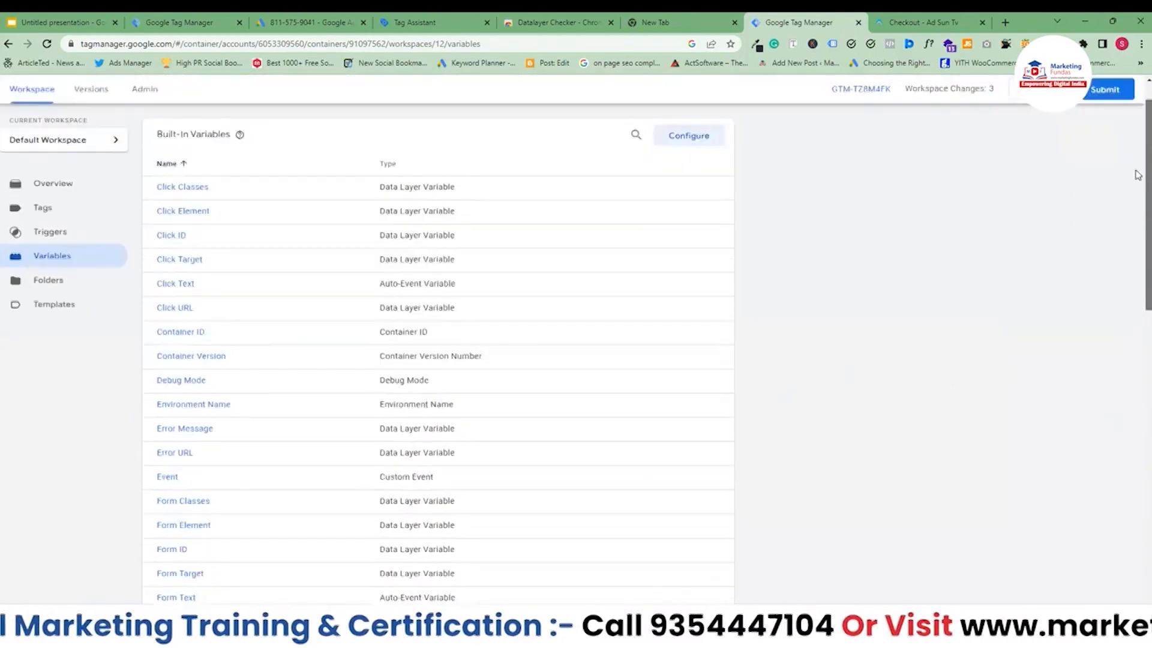
scroll(1138, 176, up, 1)
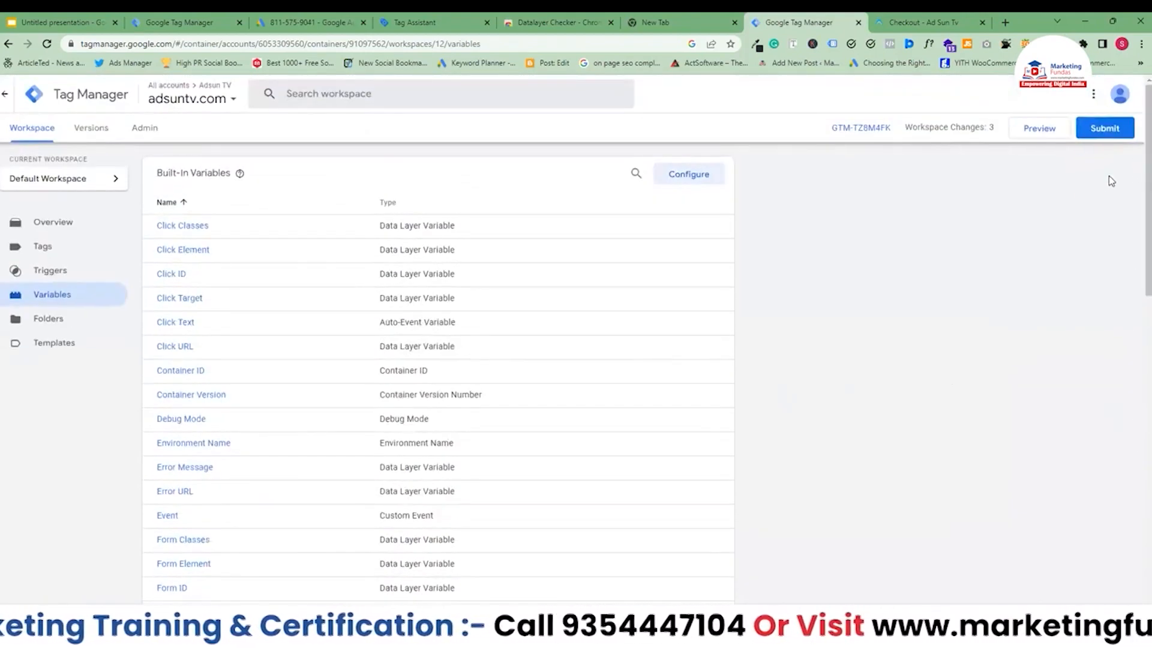
click(31, 270)
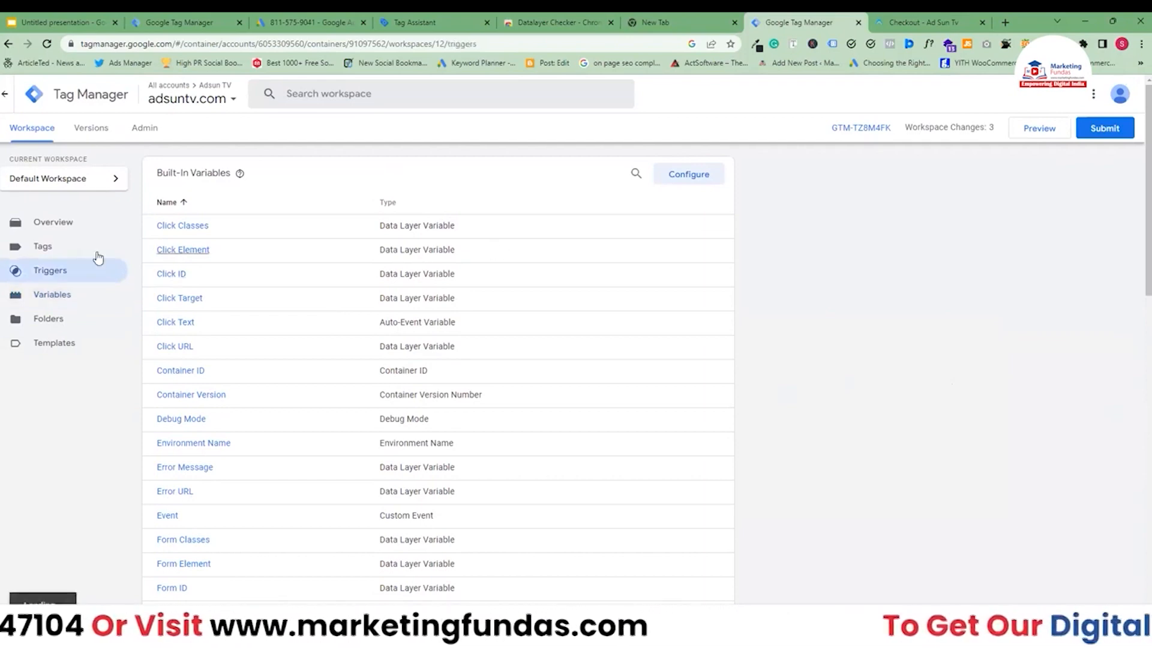
click(699, 180)
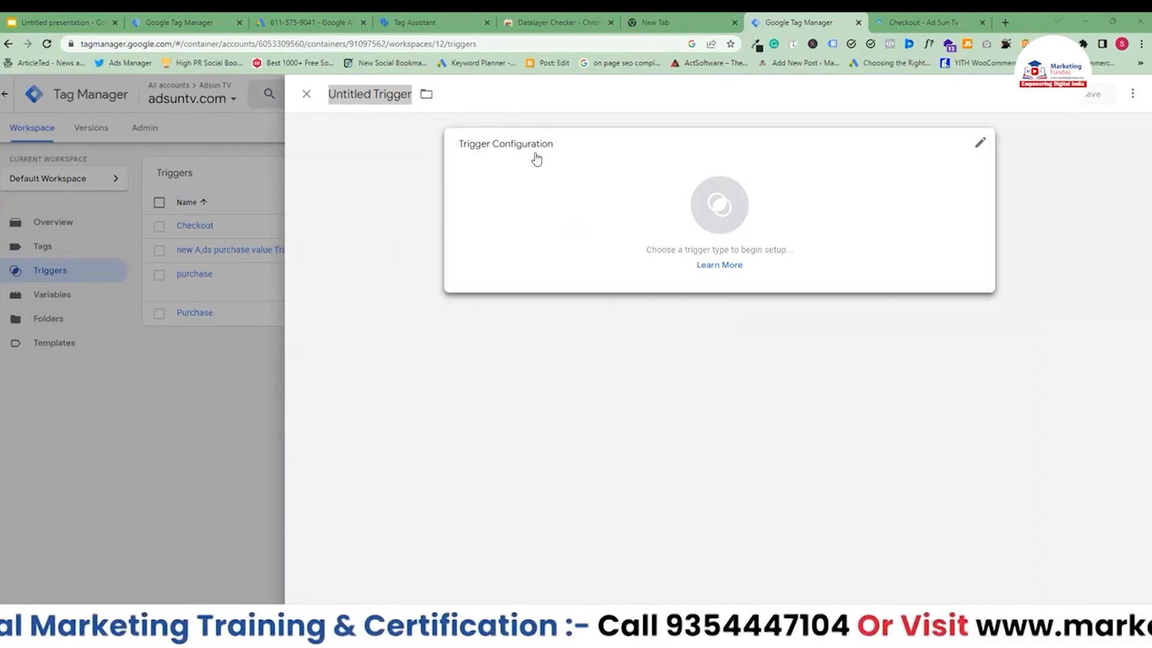
click(359, 91)
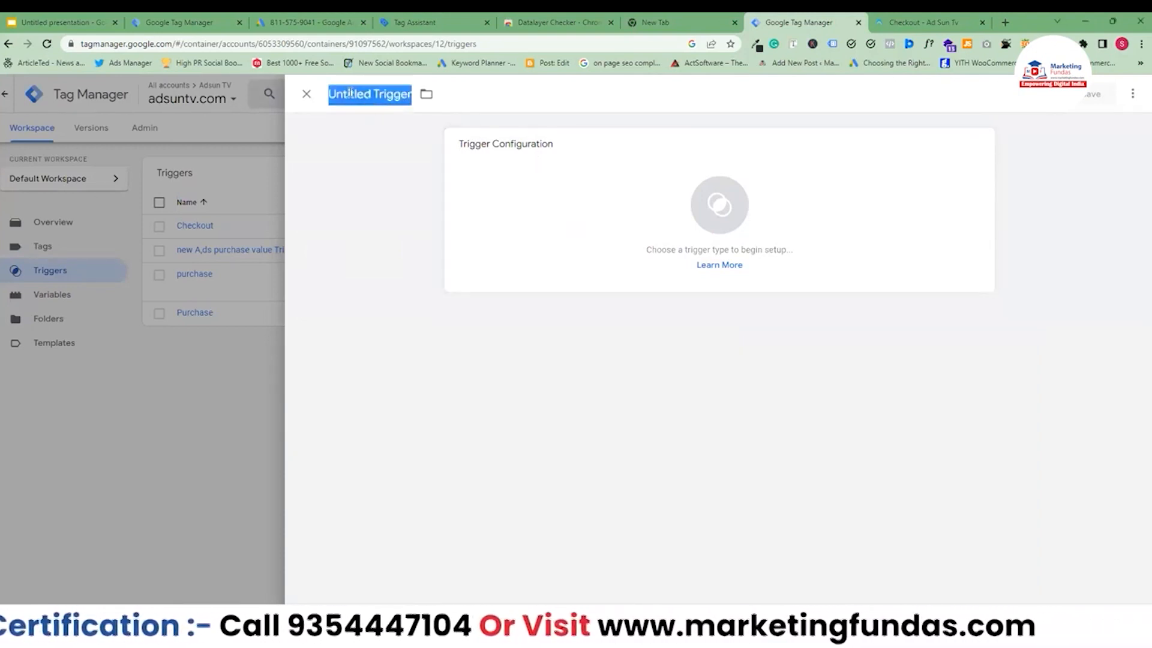
double_click(350, 91)
text(purcha)
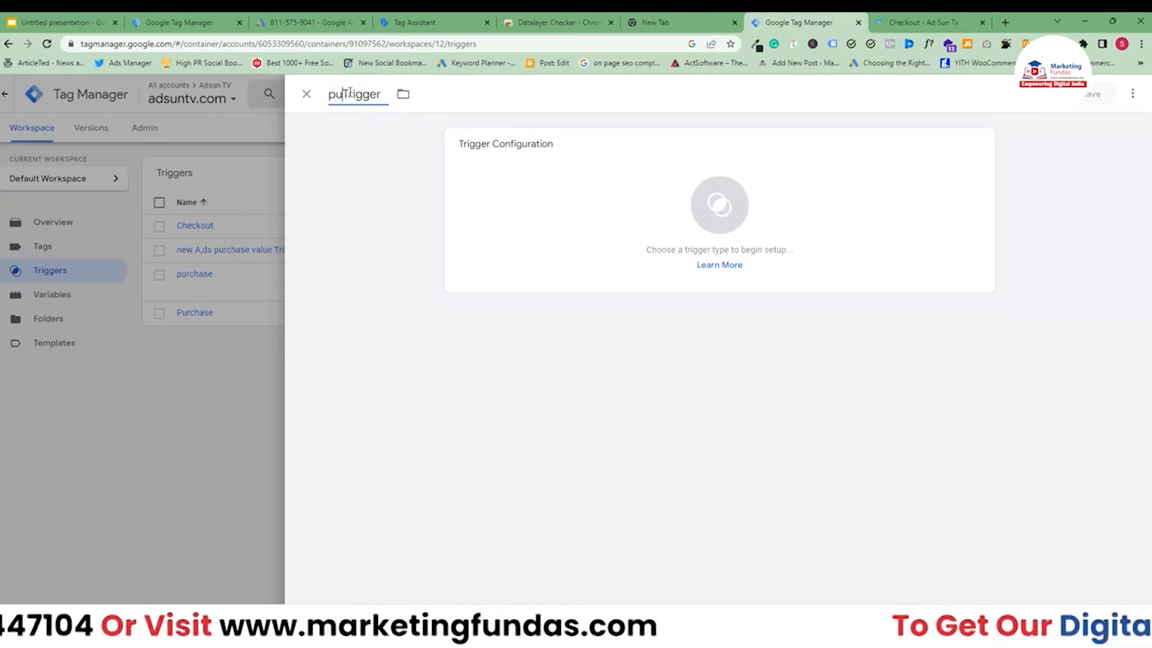
text(se Trigger)
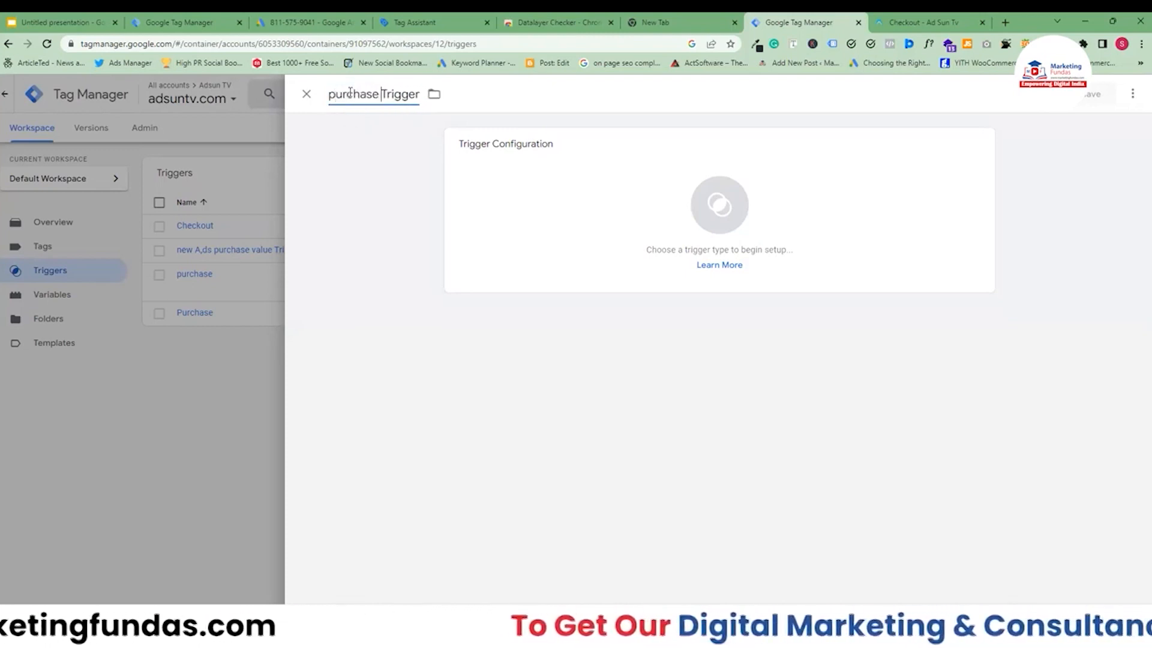
text( Demo)
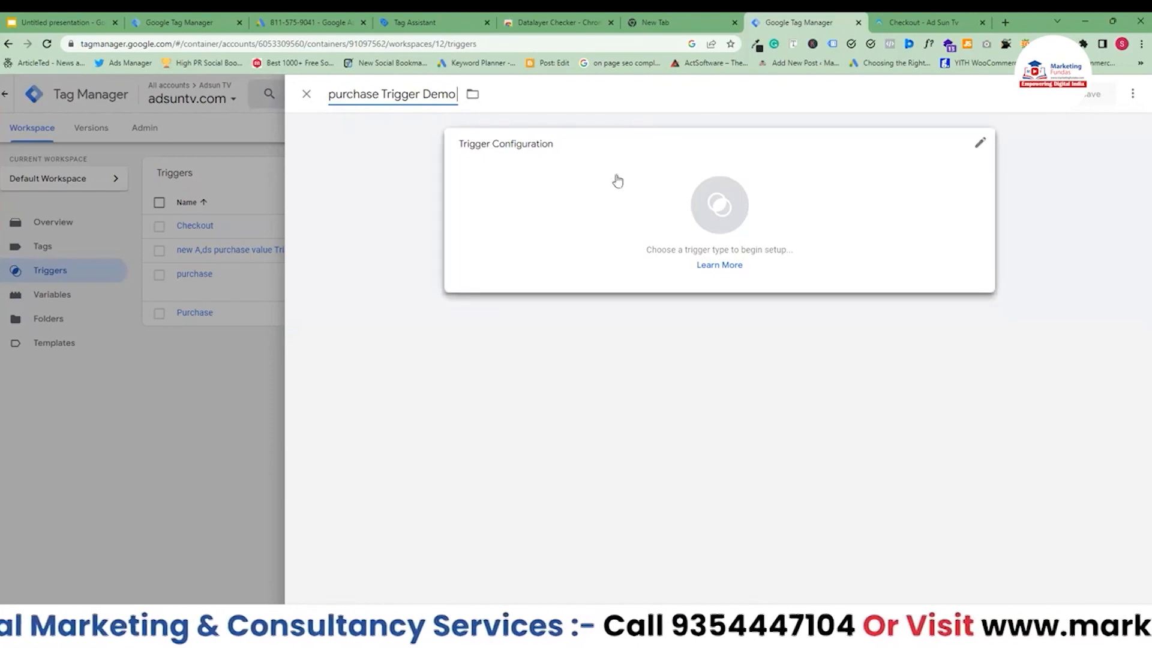
Set the trigger's type to Custom Event and focus the Event name field.
click(635, 213)
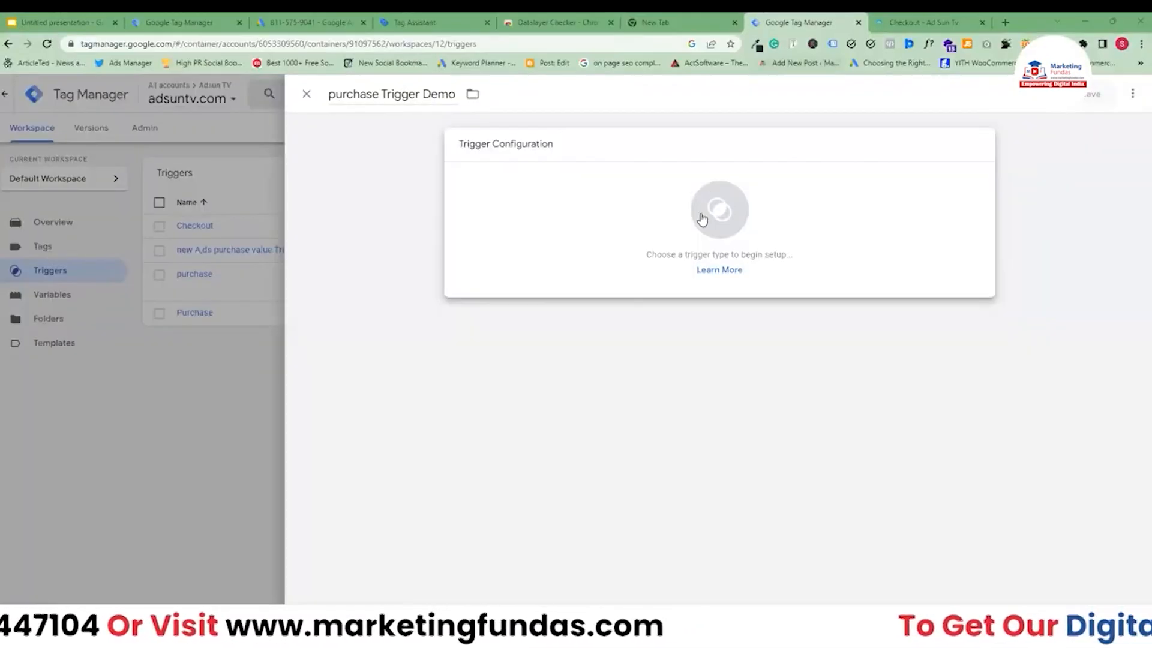
click(755, 211)
scroll(939, 347, down, 3)
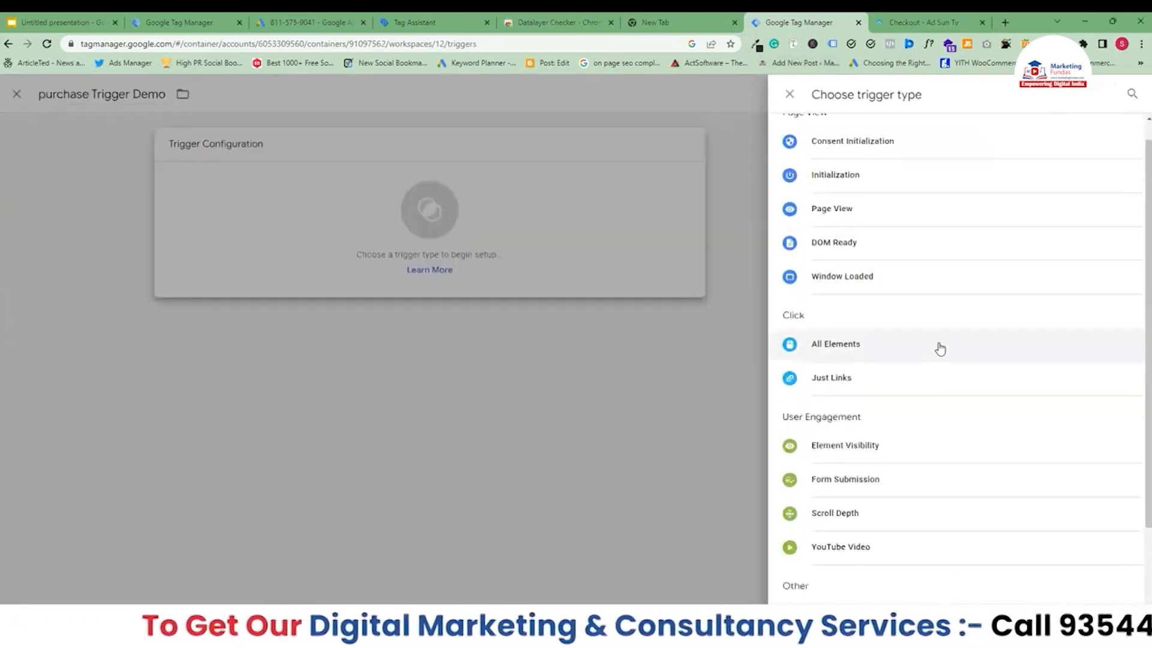
click(828, 481)
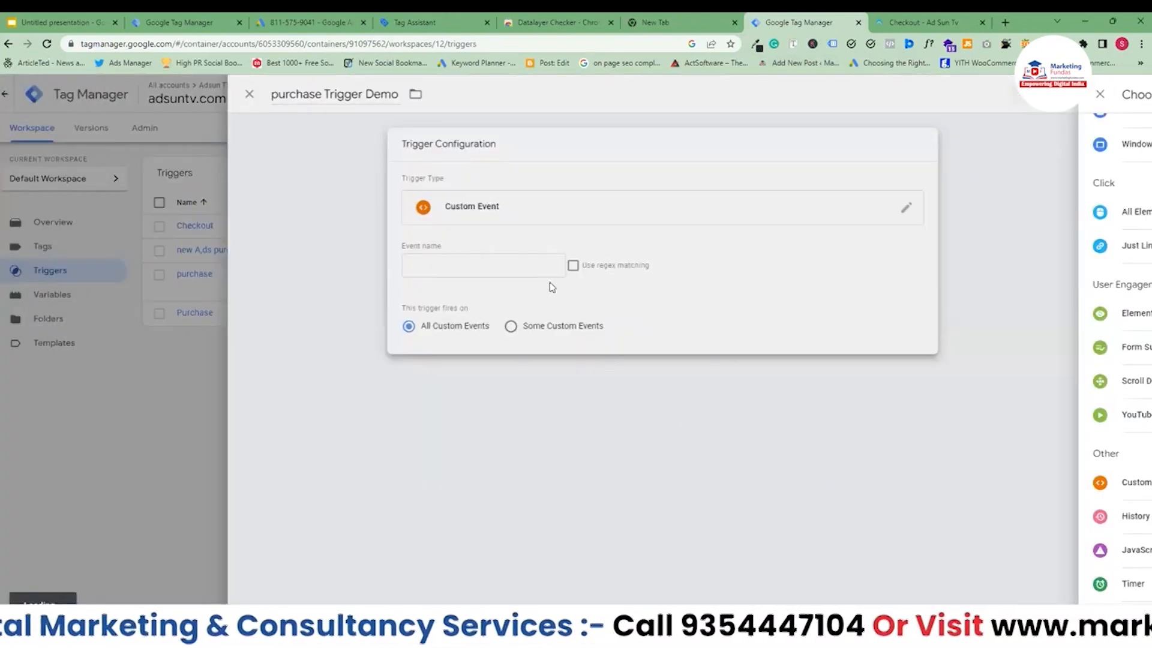
click(546, 271)
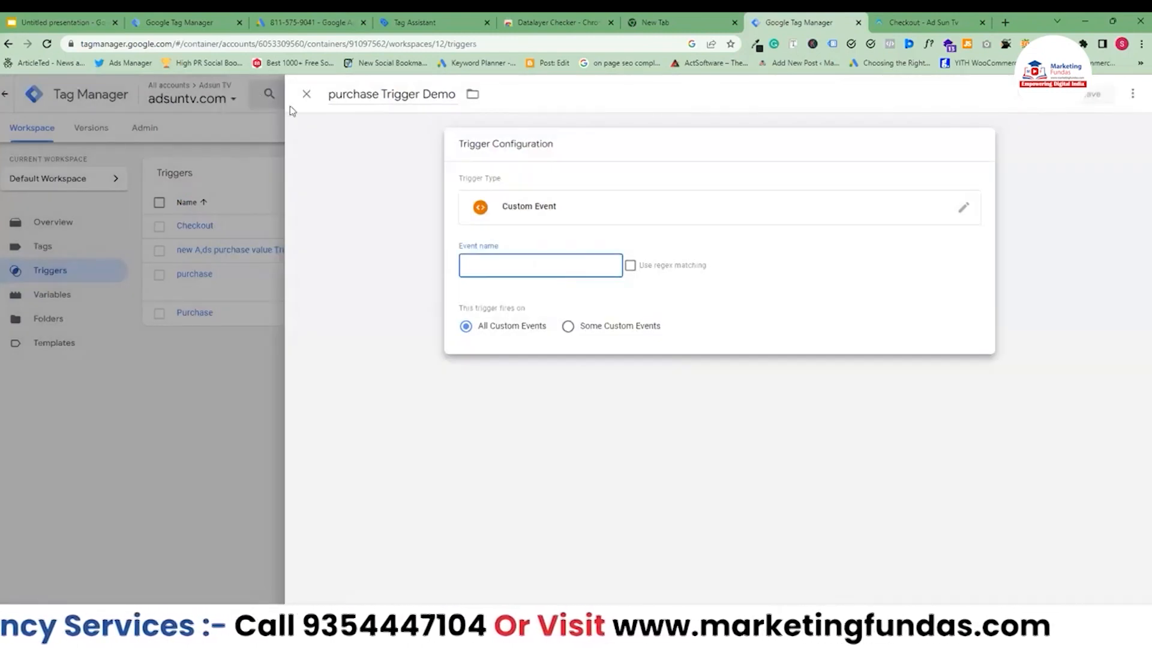
Copy the _event value gtm4wp.orderCompletedEEC from Tag Assistant's variables, paste it as the Event name, and save the trigger.
click(423, 23)
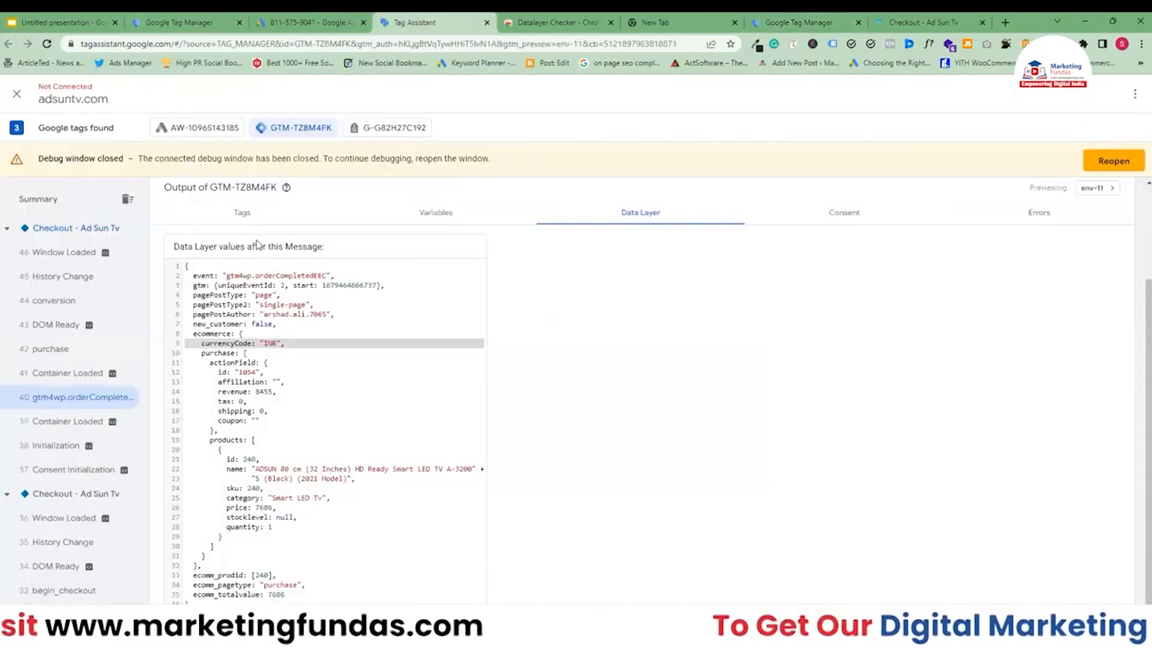
click(443, 213)
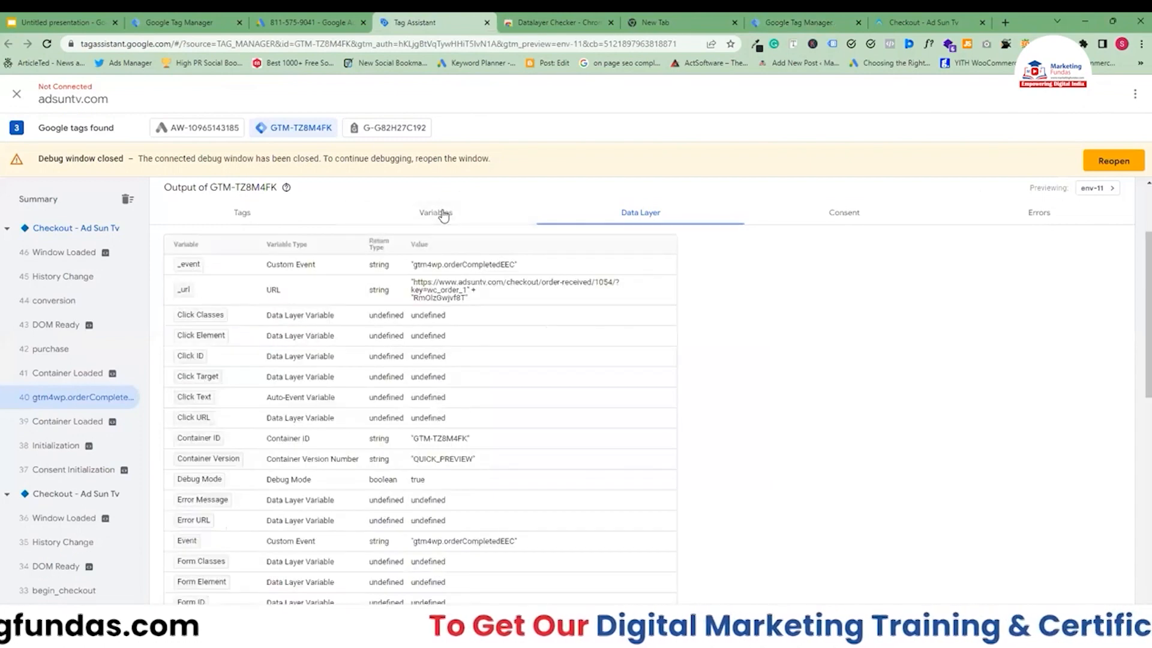
double_click(451, 265)
drag(413, 268, 515, 270)
key(ctrl+c)
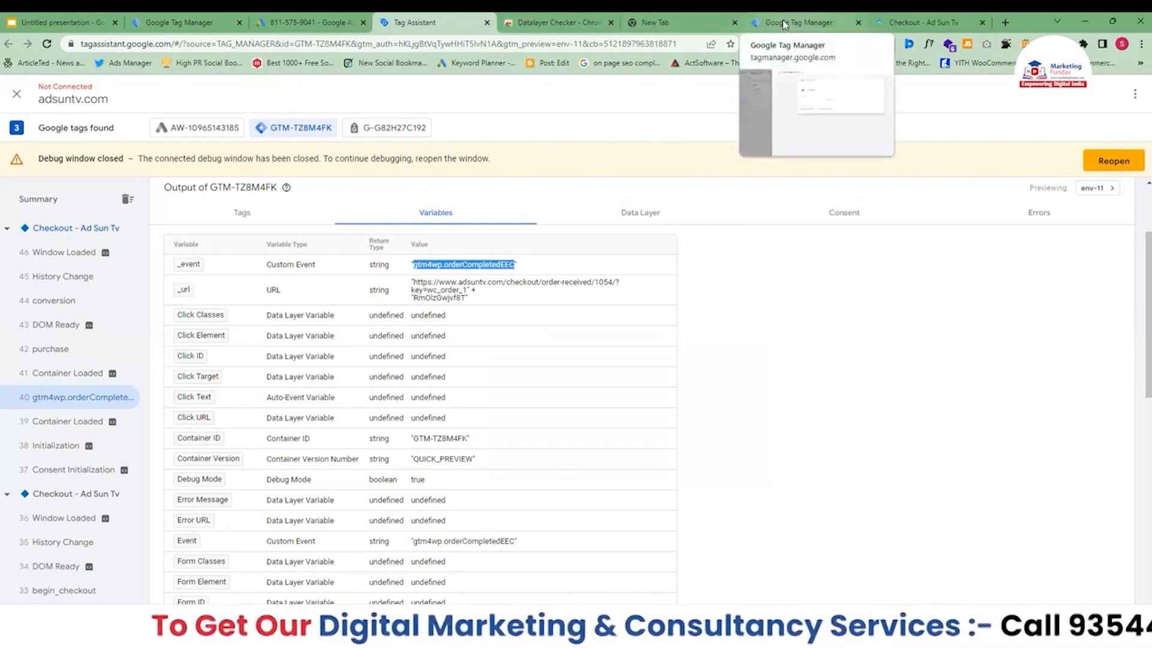
click(804, 17)
key(ctrl+v)
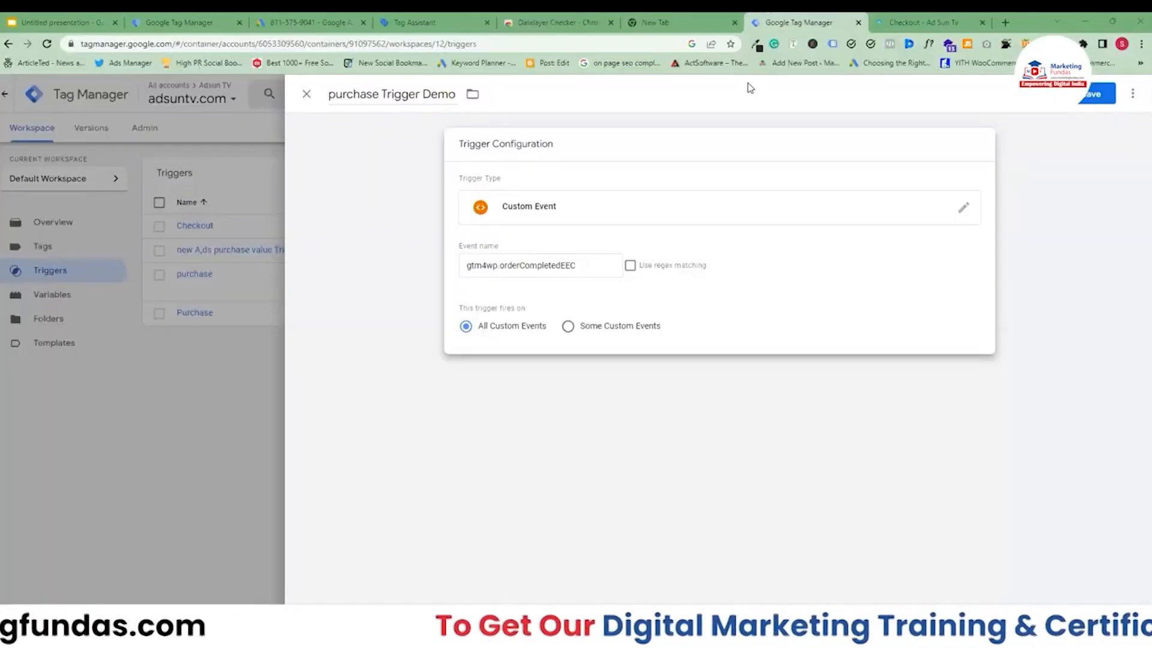
click(1096, 97)
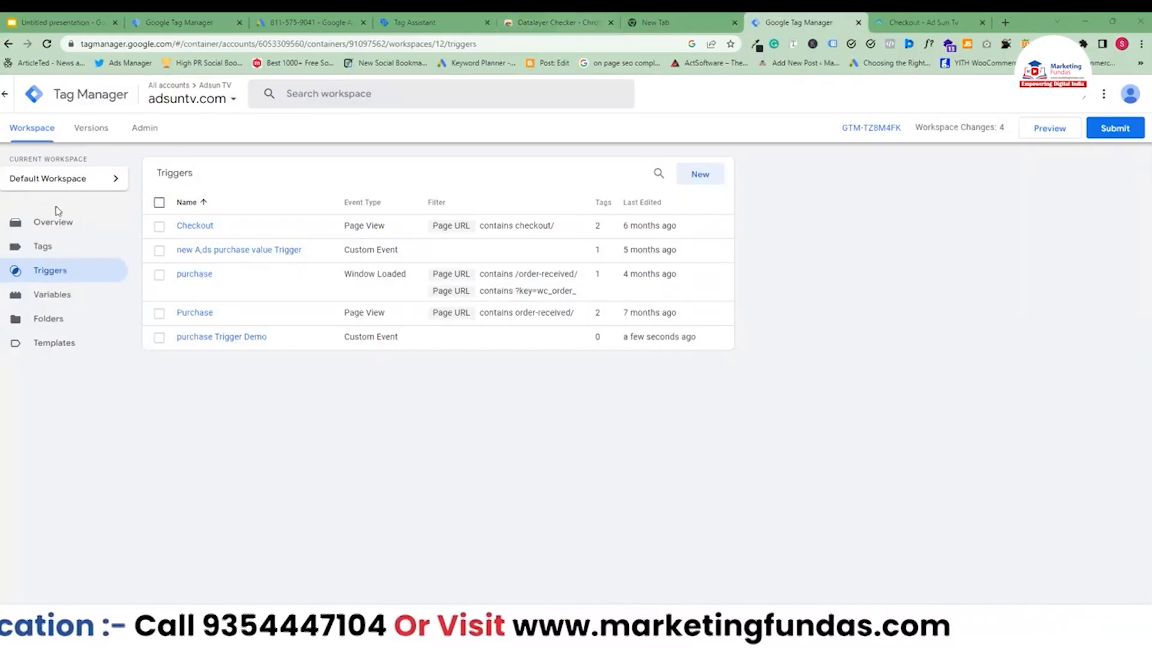
Open the variable picker in the "Dynamic purchase value testing (Demo)" tag and browse the available variables.
click(183, 21)
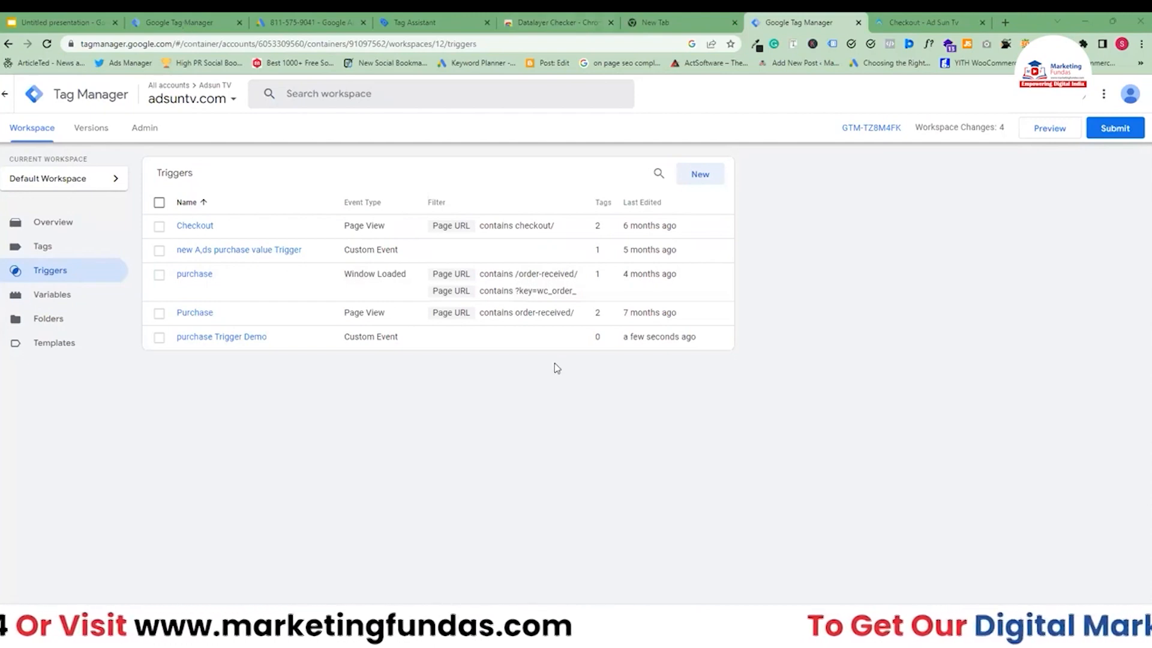
click(605, 389)
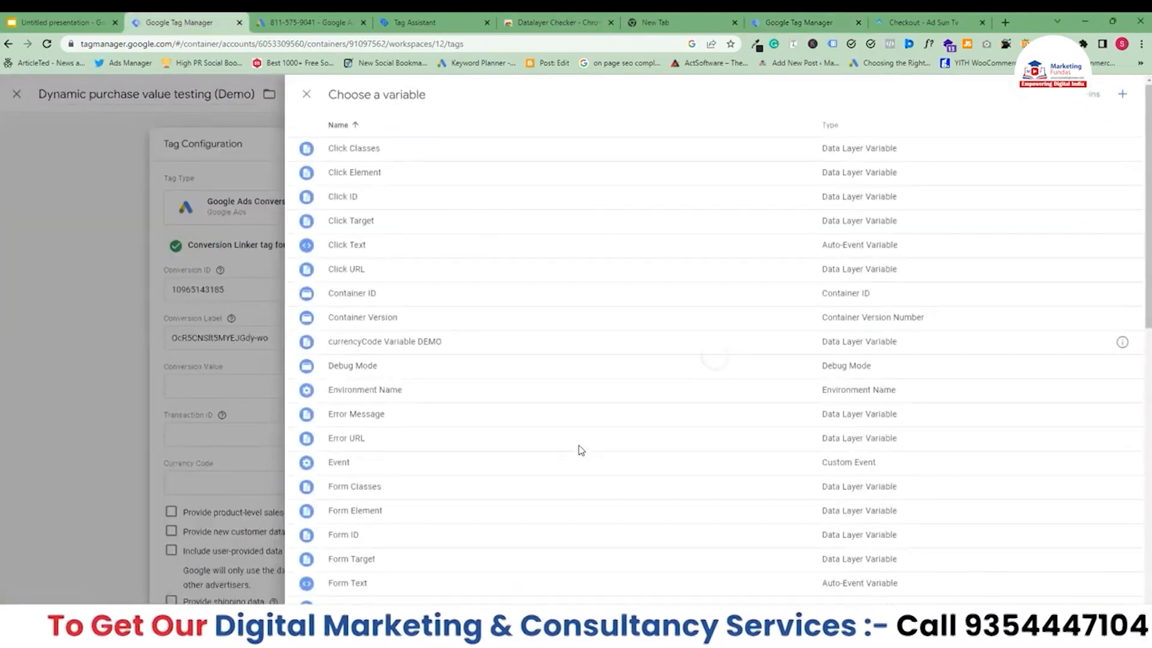
scroll(581, 450, down, 2)
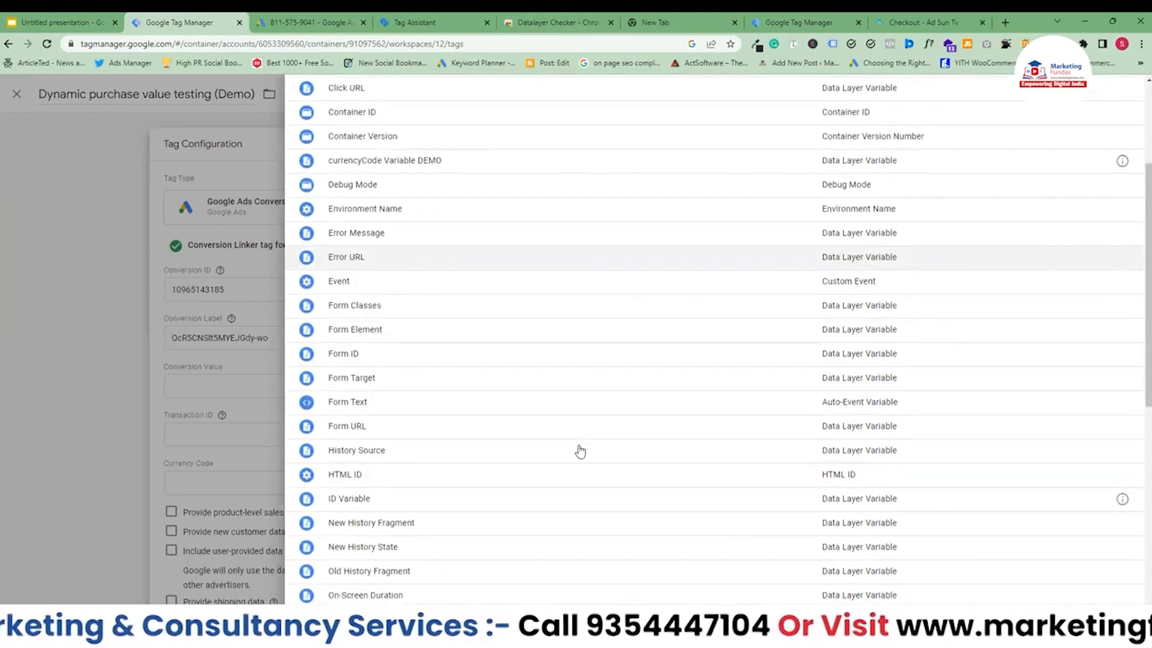
scroll(580, 451, down, 8)
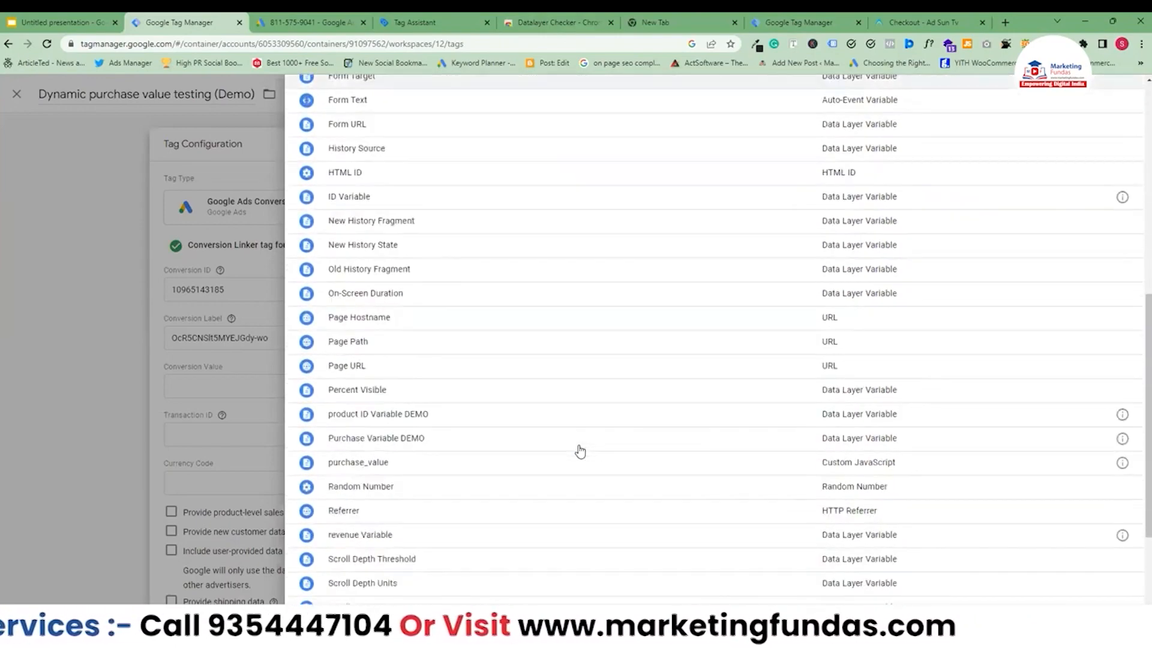
scroll(580, 452, down, 1)
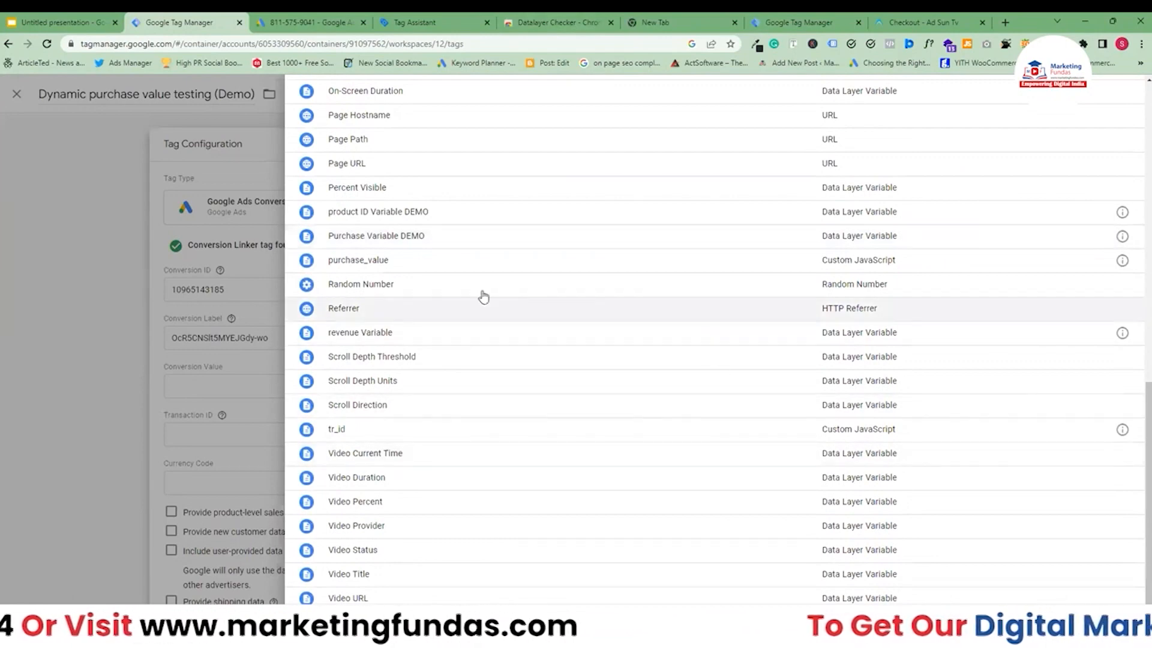